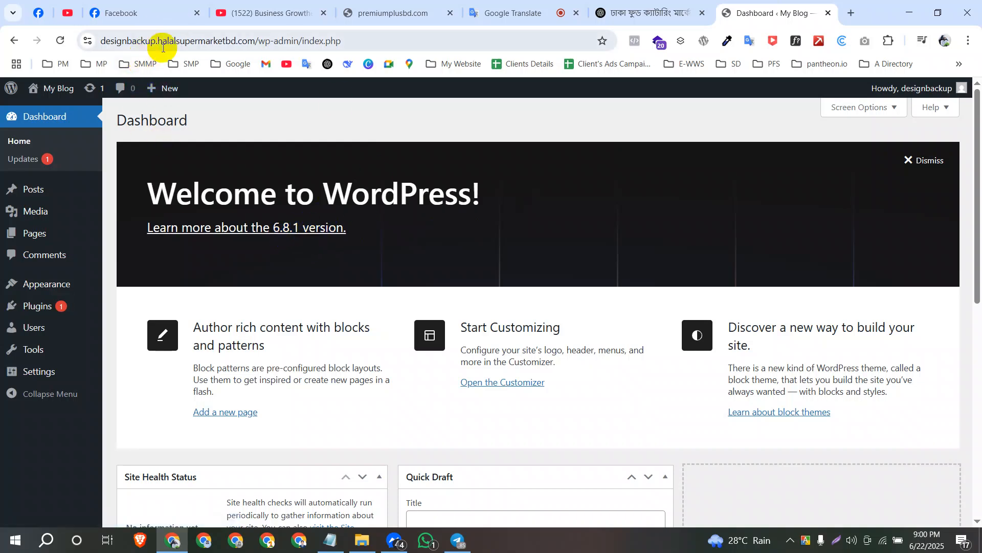
# Switch to Notepad and add a row of equals signs under the Bengali heading, followed by the list item "1. woocommerce".
pyautogui.click(197, 40)
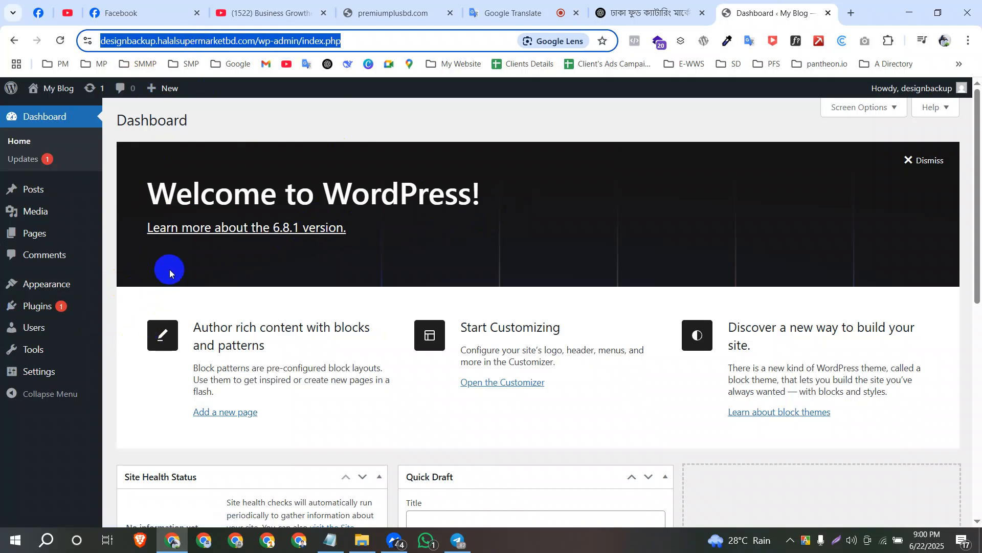
pyautogui.click(337, 548)
pyautogui.moveTo(412, 53); pyautogui.dragTo(481, 57)
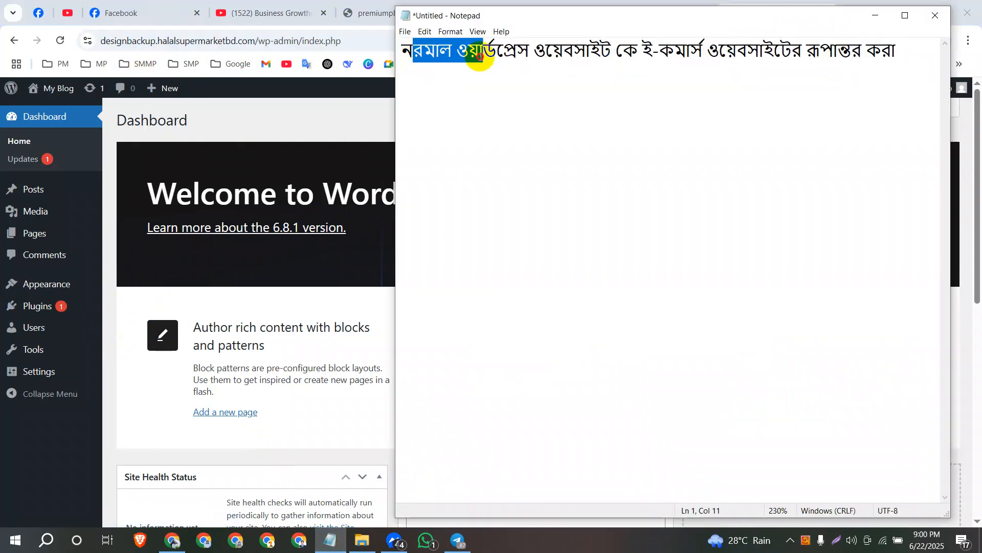
pyautogui.click(818, 92)
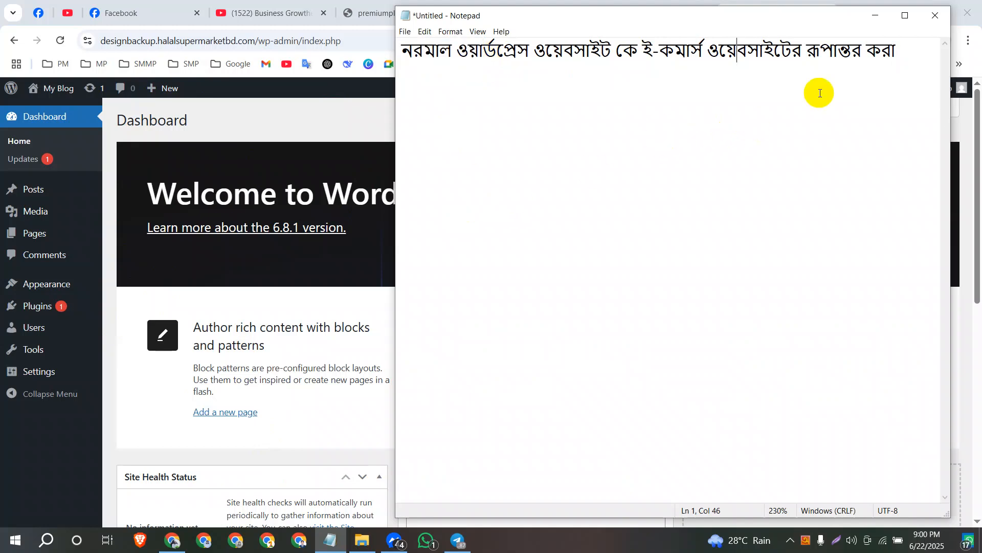
pyautogui.moveTo(906, 50); pyautogui.dragTo(384, 94)
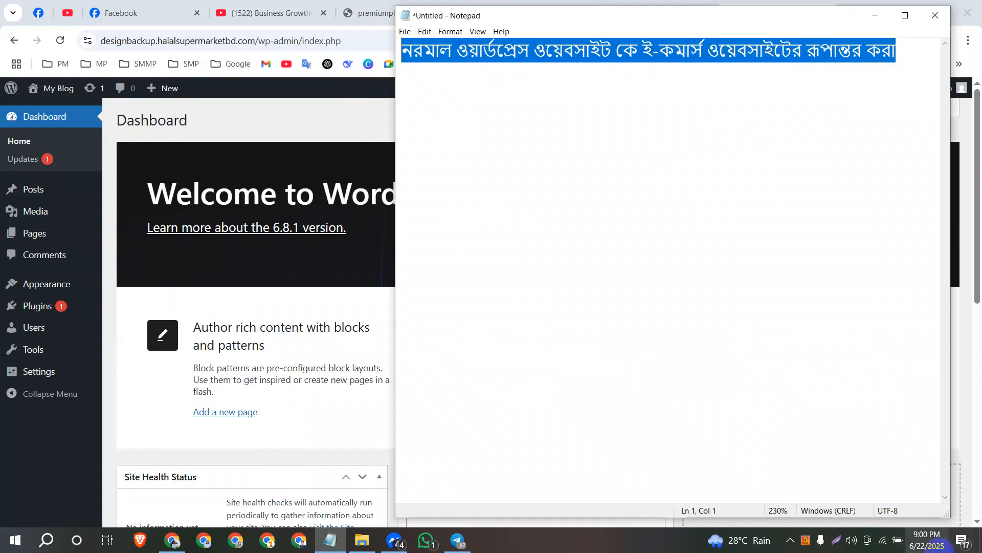
pyautogui.click(767, 123)
pyautogui.click(903, 61)
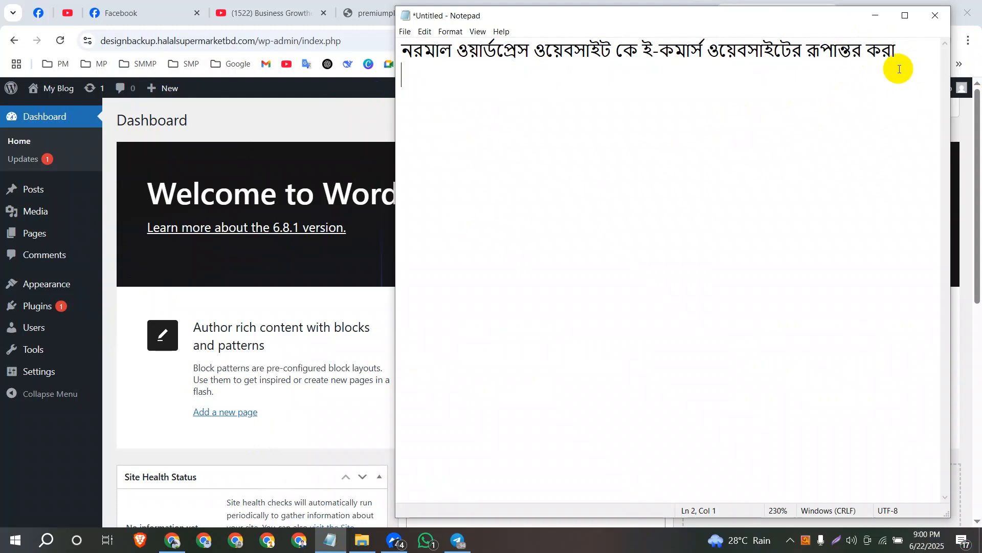
pyautogui.write('=========================')
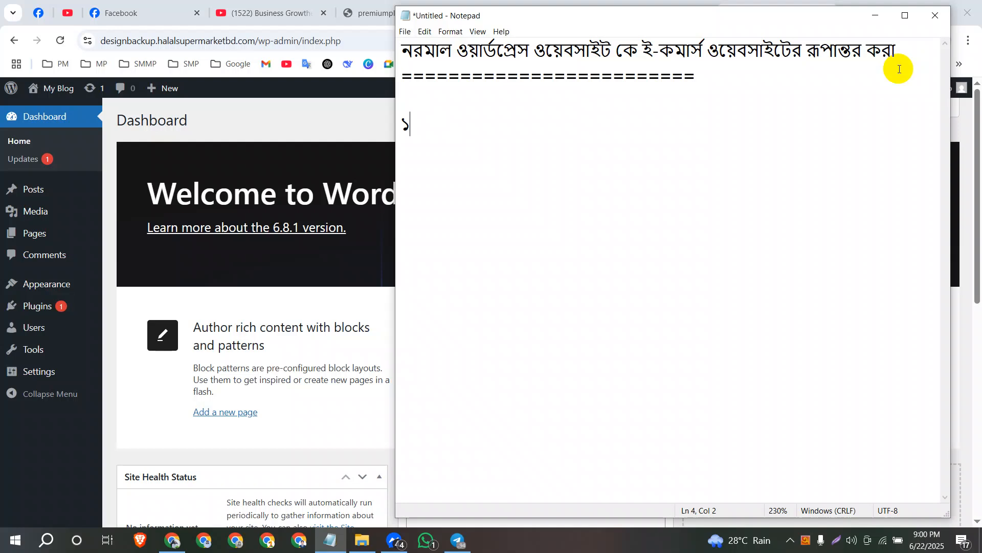
pyautogui.write('1')
pyautogui.write('. woocommerce')
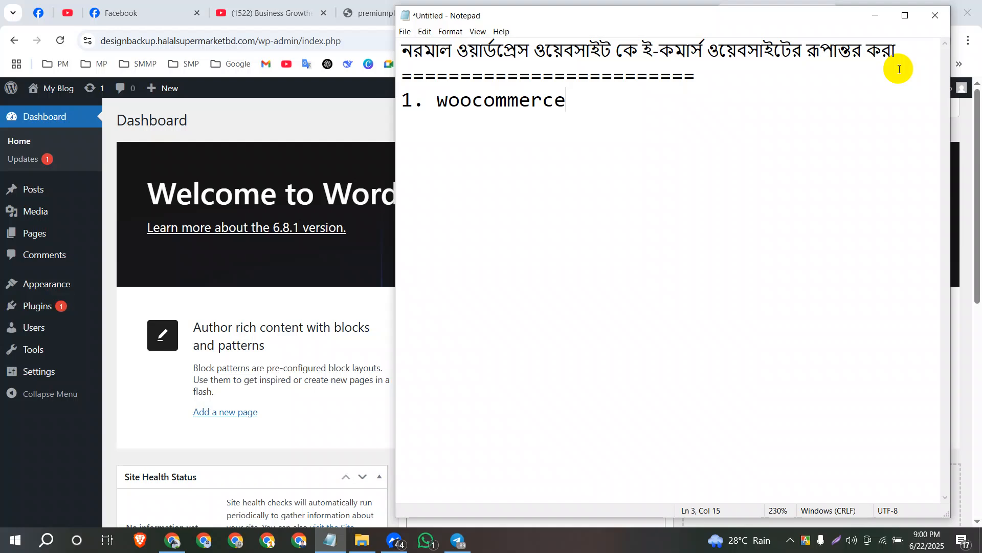
pyautogui.doubleClick(532, 112)
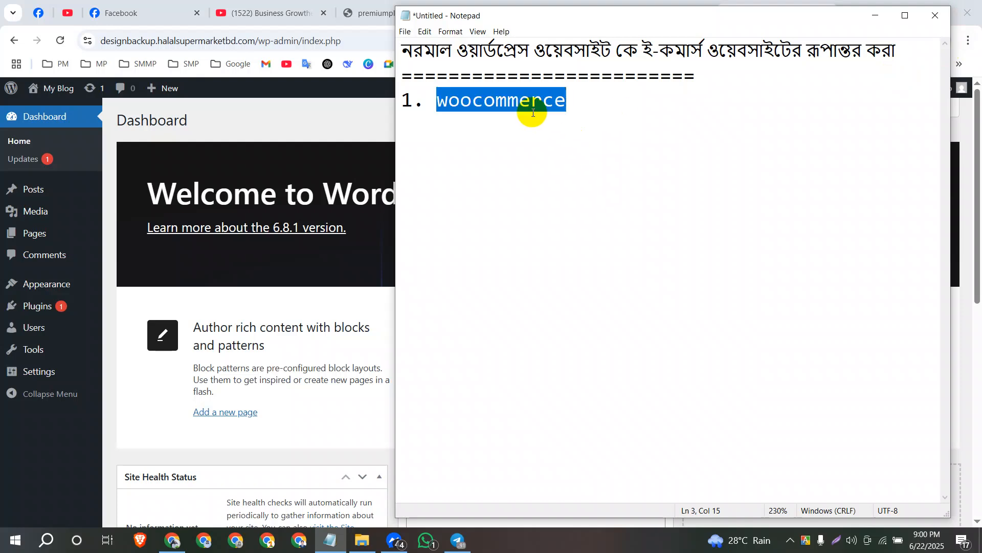
# Add "2. Elimentor" as the second list item below woocommerce in the note.
pyautogui.click(588, 107)
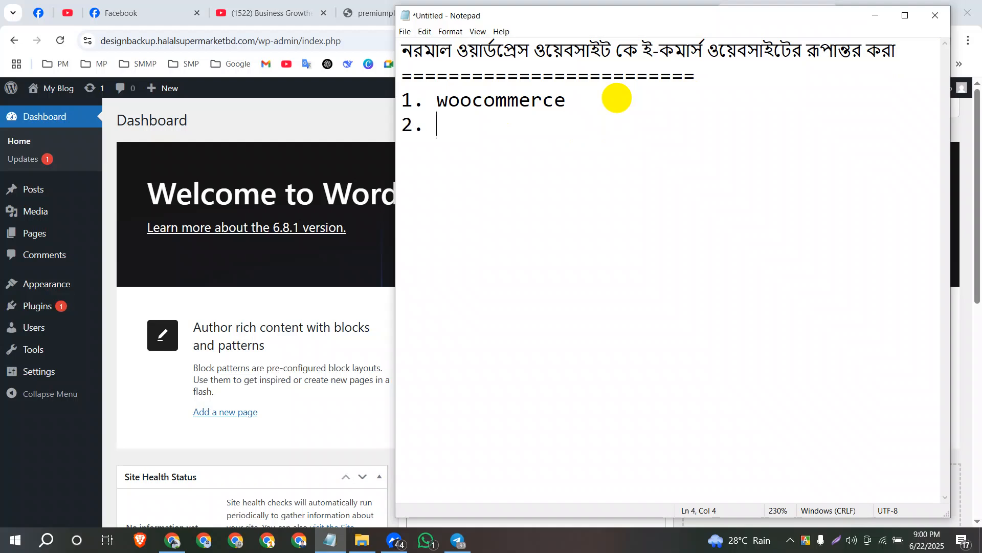
pyautogui.write('Elimentor')
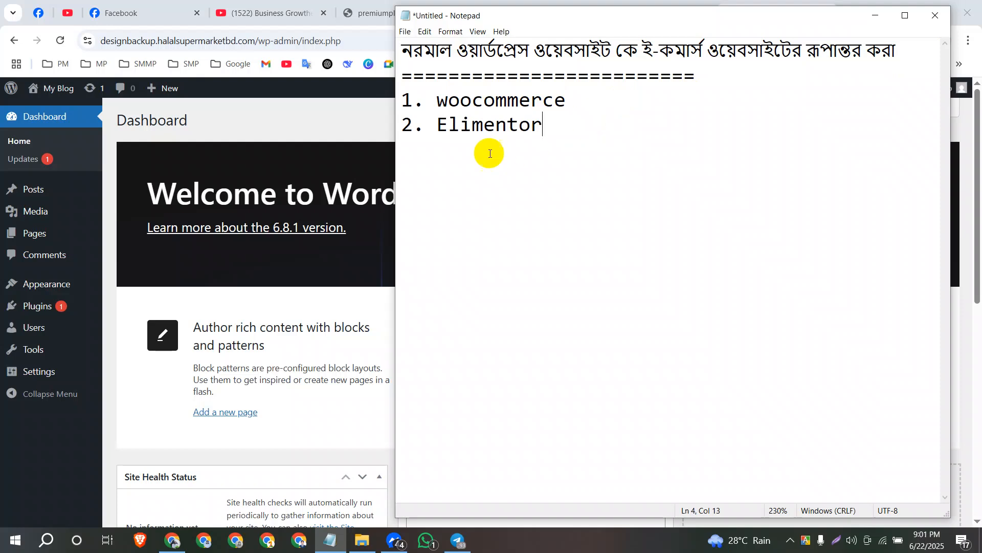
pyautogui.doubleClick(485, 127)
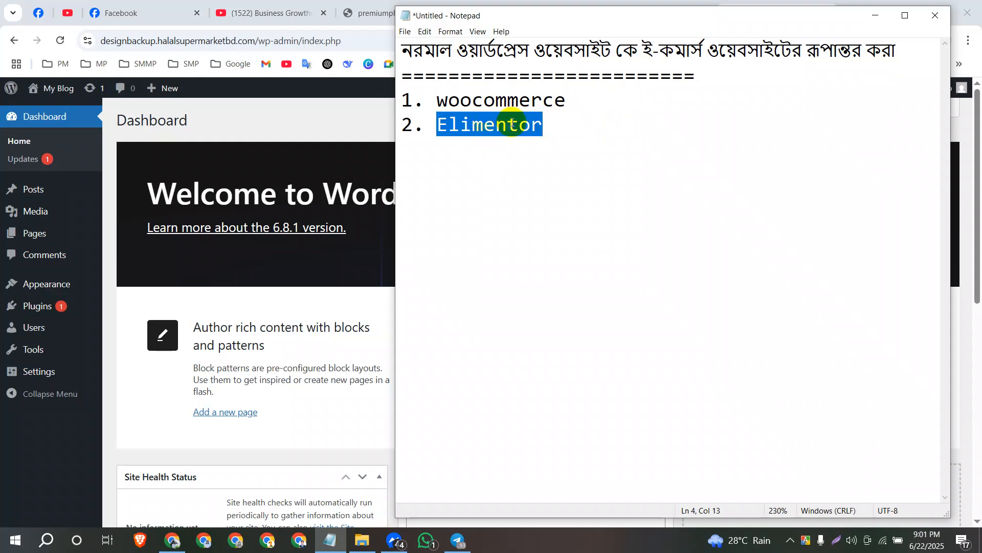
pyautogui.click(555, 114)
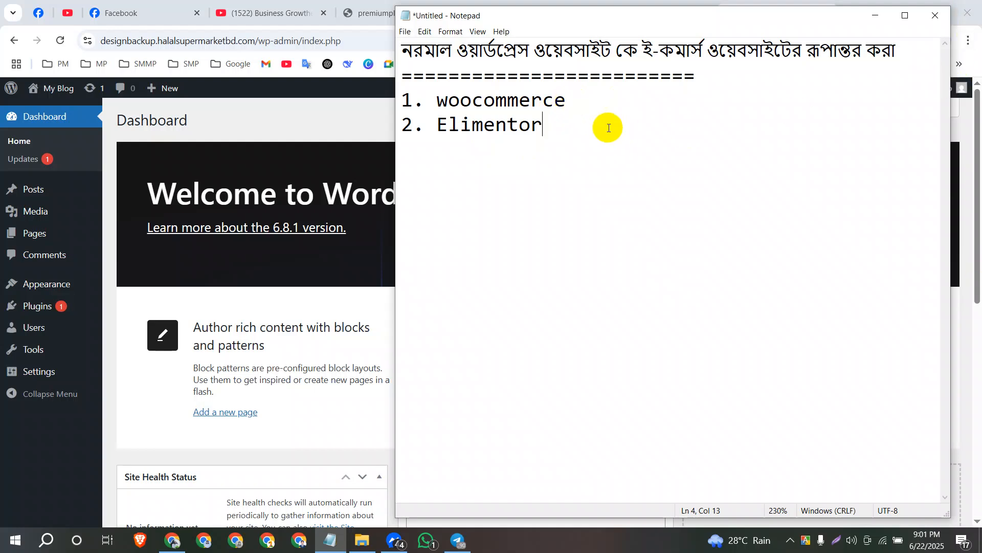
pyautogui.moveTo(543, 125); pyautogui.dragTo(432, 125)
pyautogui.click(507, 132)
pyautogui.click(574, 98)
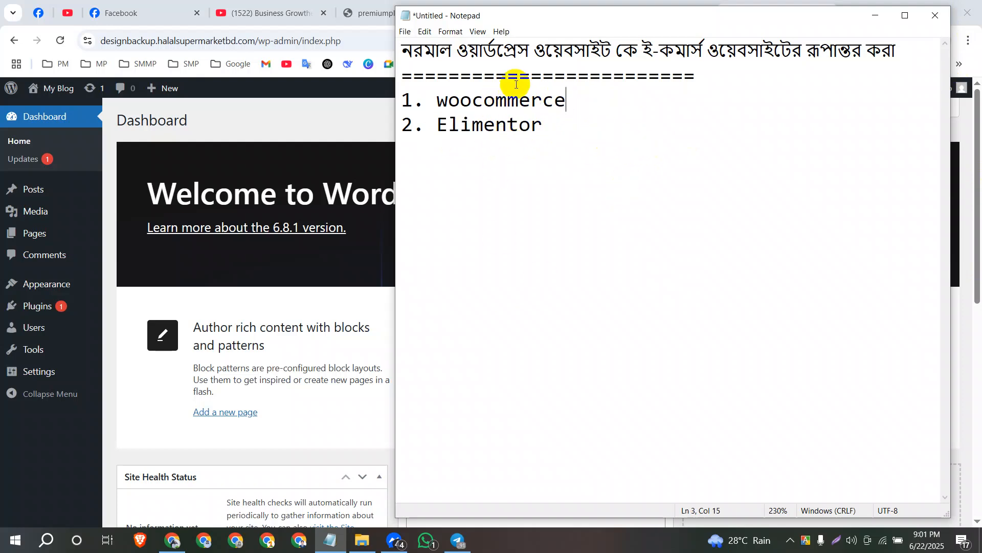
pyautogui.doubleClick(491, 103)
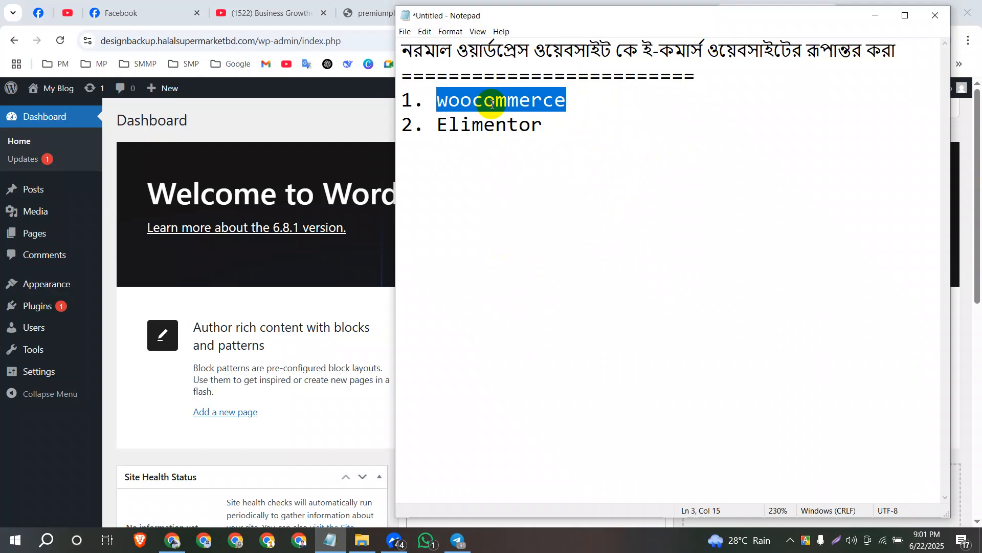
# Switch back to the WordPress dashboard in Chrome and bulk-delete the installed Akismet Anti-spam and Hello Dolly plugins.
pyautogui.hotkey('alt', 'Tab')
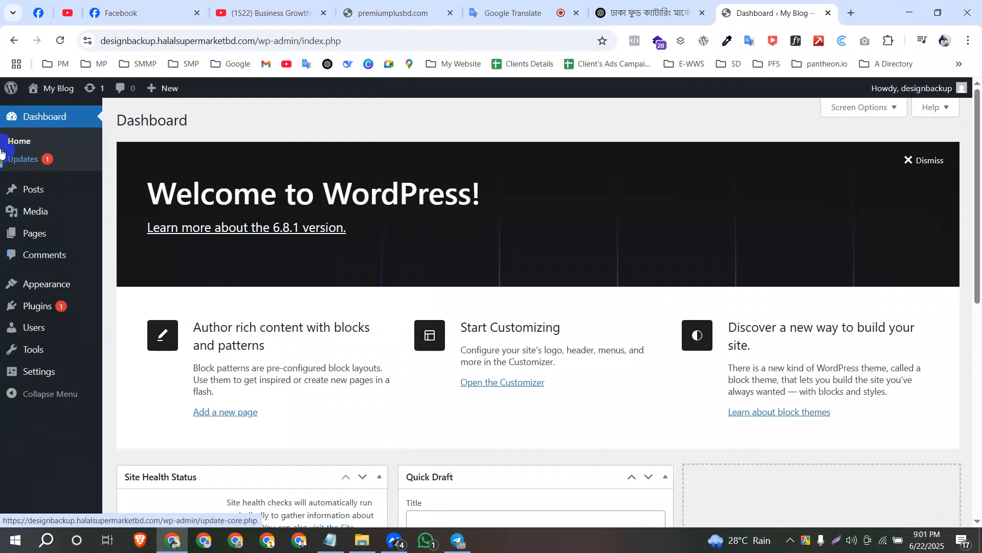
pyautogui.moveTo(21, 309)
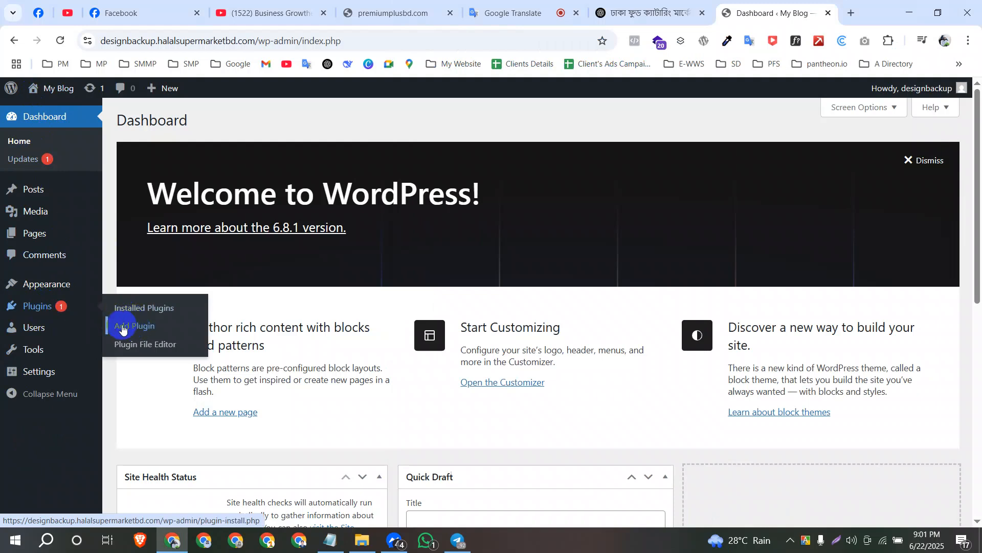
pyautogui.click(138, 309)
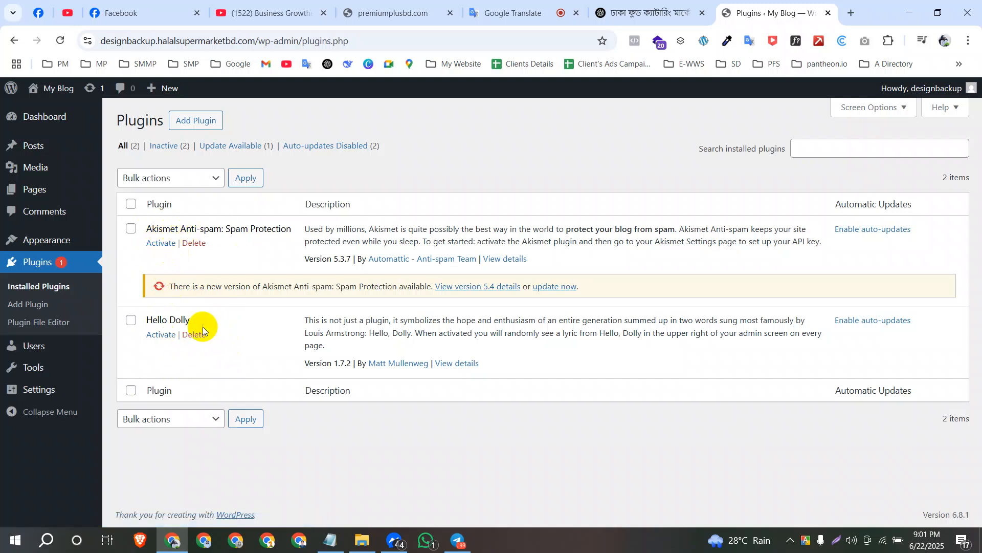
pyautogui.click(135, 320)
pyautogui.click(131, 229)
pyautogui.click(193, 179)
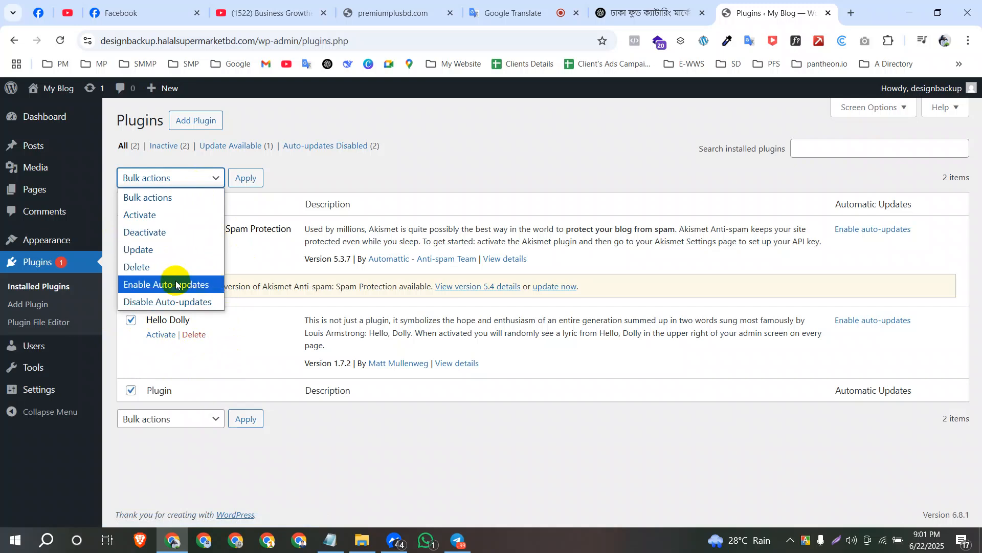
pyautogui.moveTo(205, 361); pyautogui.dragTo(202, 337)
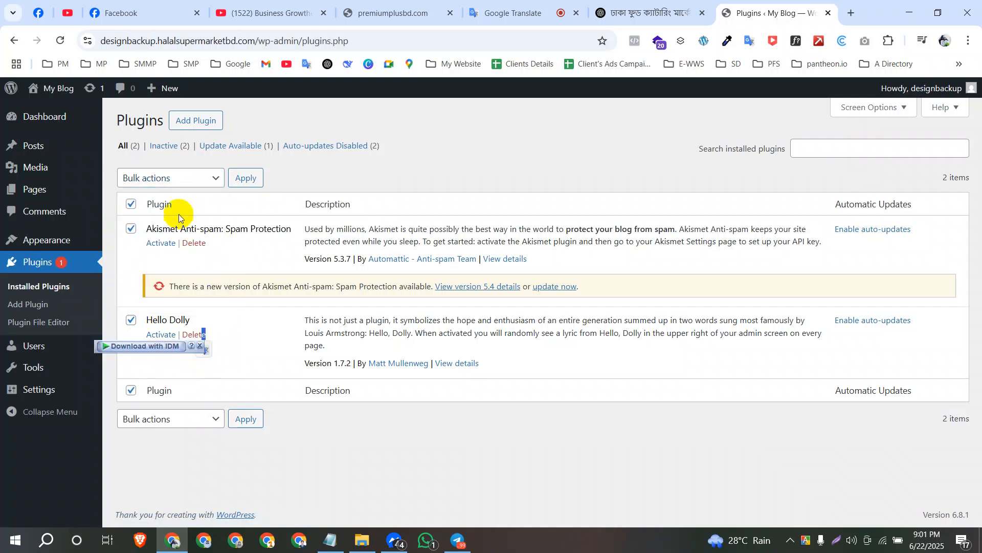
pyautogui.click(184, 180)
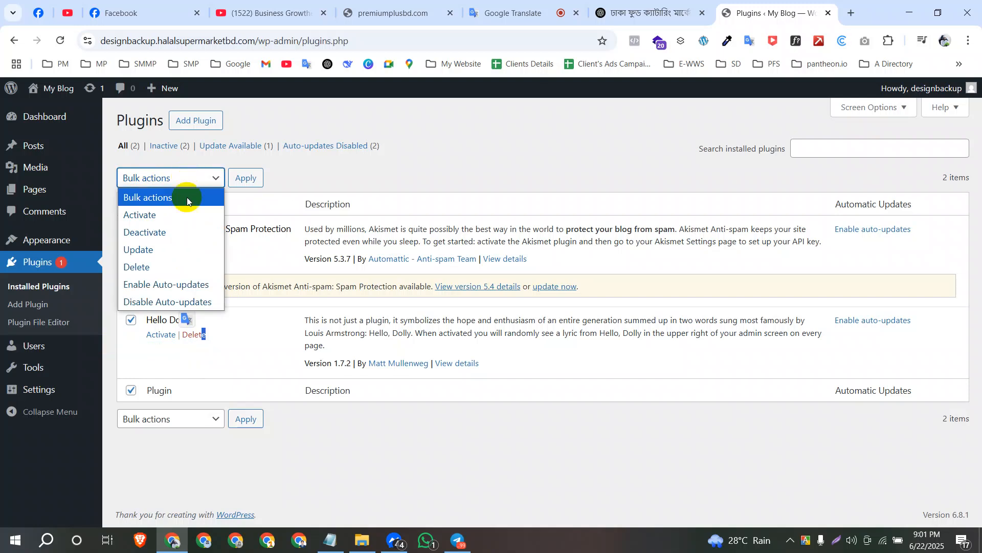
pyautogui.click(165, 266)
pyautogui.click(250, 182)
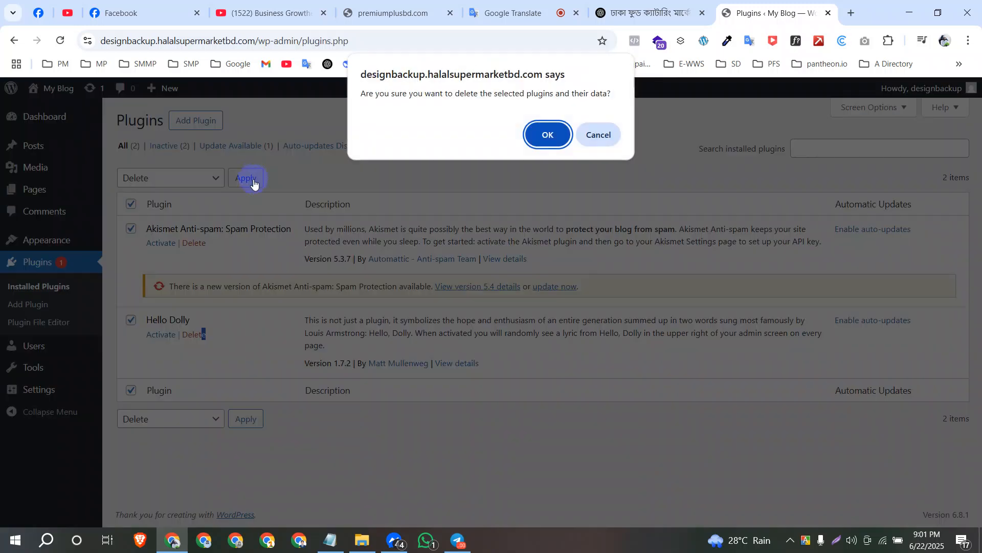
pyautogui.click(547, 136)
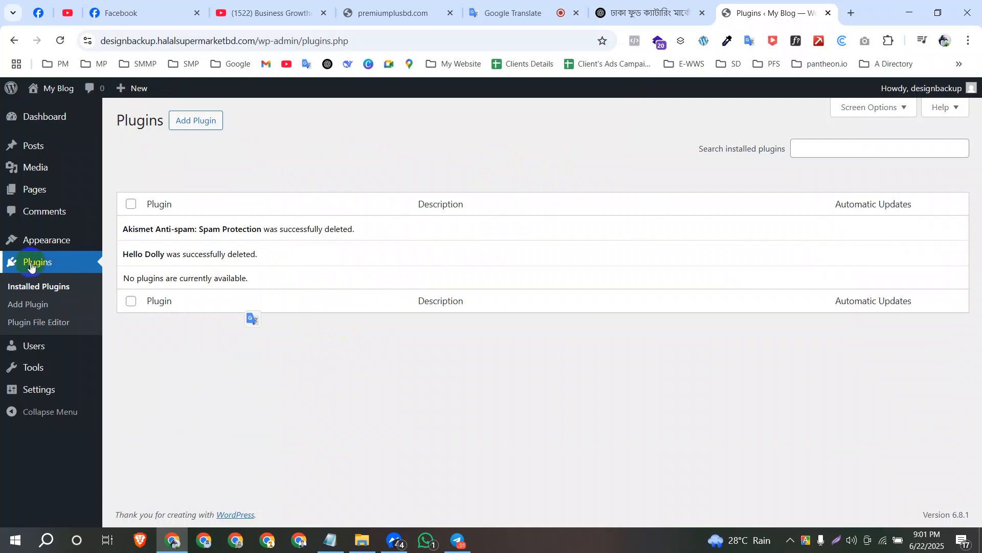
# Search for "woocommerce" among the plugins available to add to the site.
pyautogui.click(192, 123)
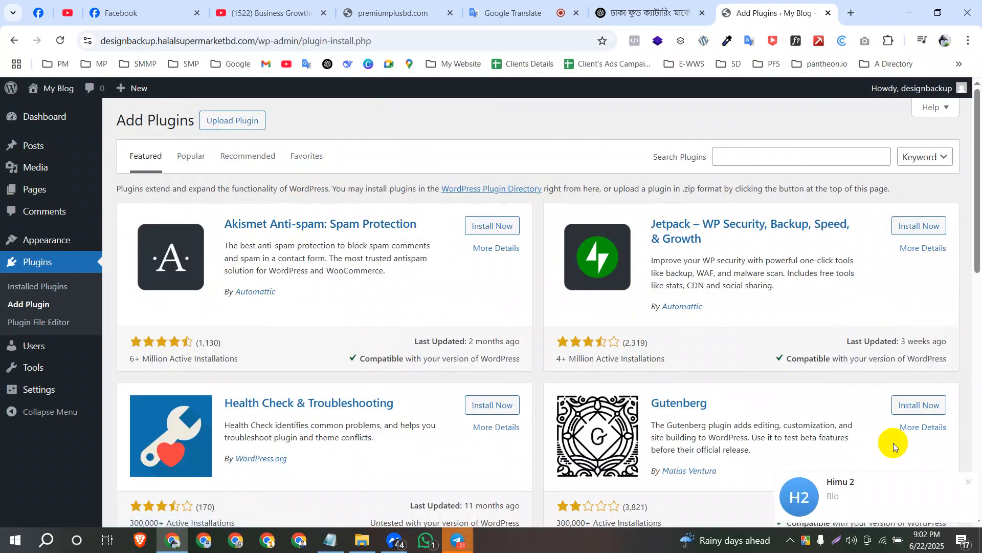
pyautogui.click(967, 482)
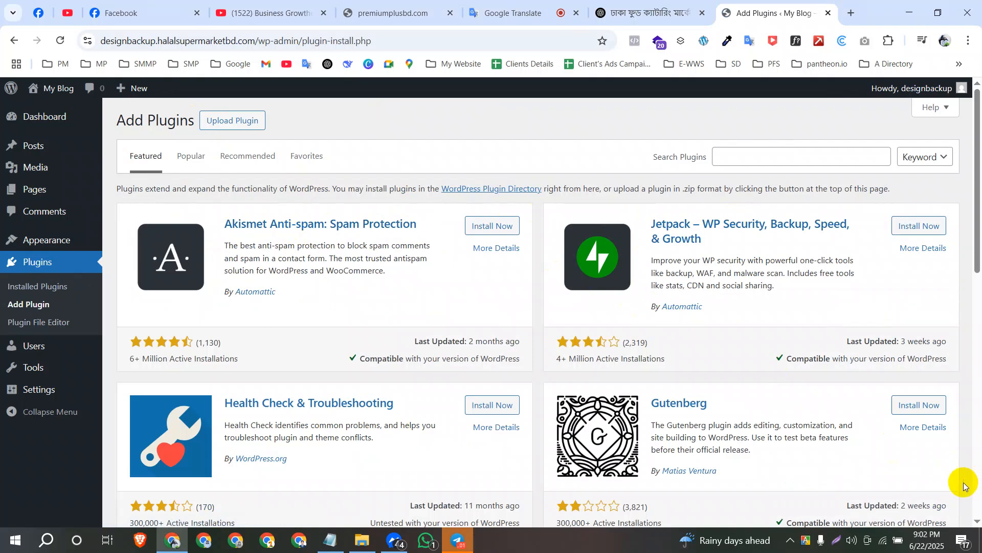
pyautogui.click(723, 156)
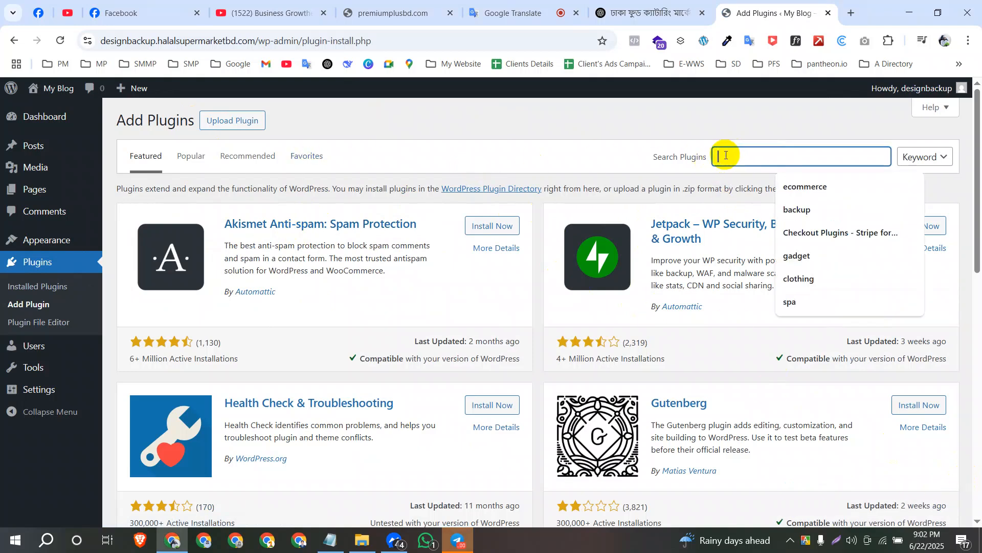
pyautogui.moveTo(652, 161); pyautogui.dragTo(676, 158)
pyautogui.click(745, 158)
pyautogui.write('woocommerce')
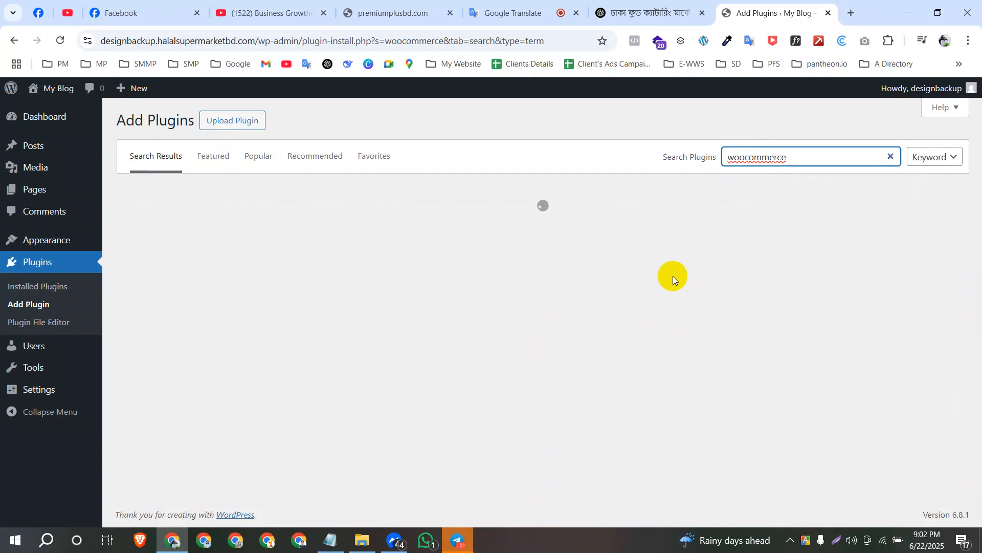
pyautogui.click(972, 481)
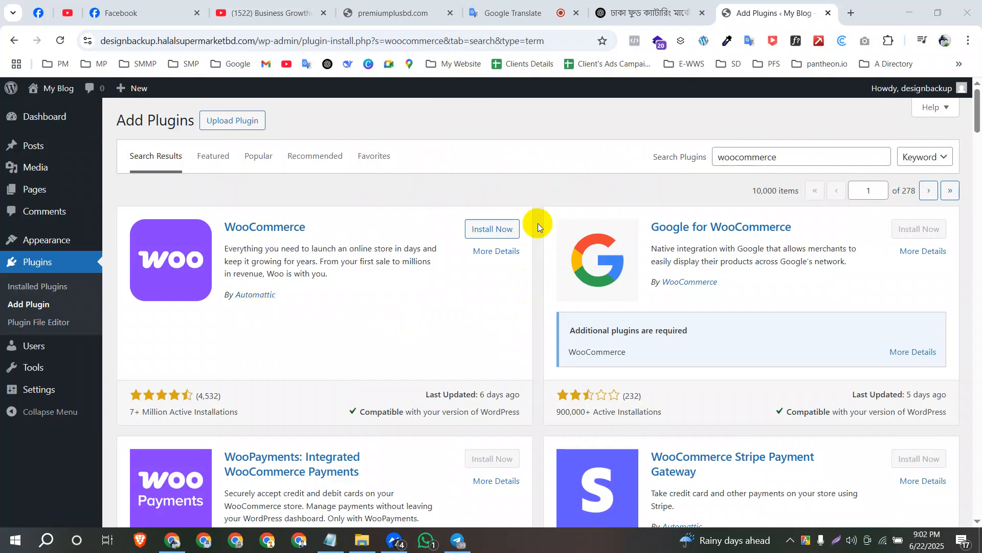
# Examine the WooCommerce search results, including the main WooCommerce plugin's details and its number of active installations.
pyautogui.click(281, 223)
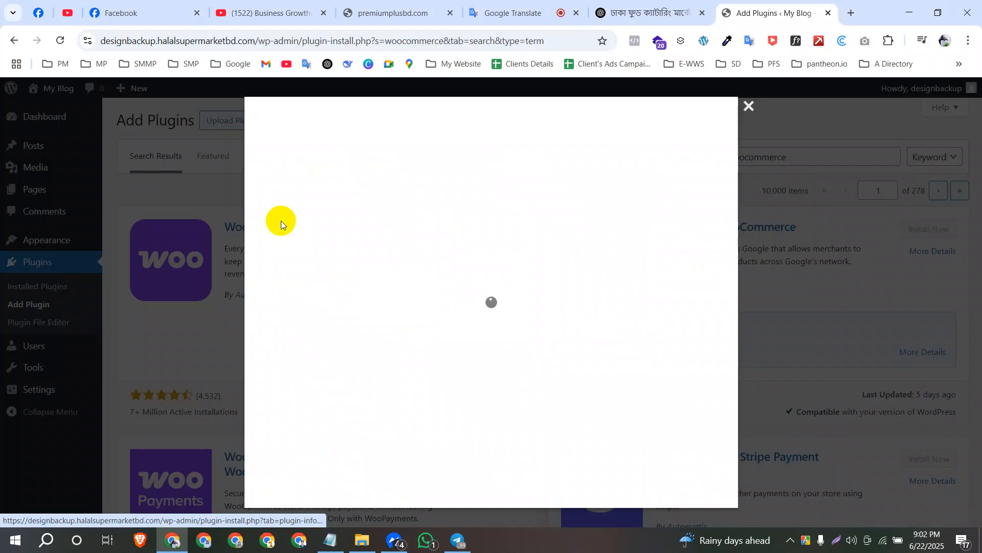
pyautogui.click(750, 108)
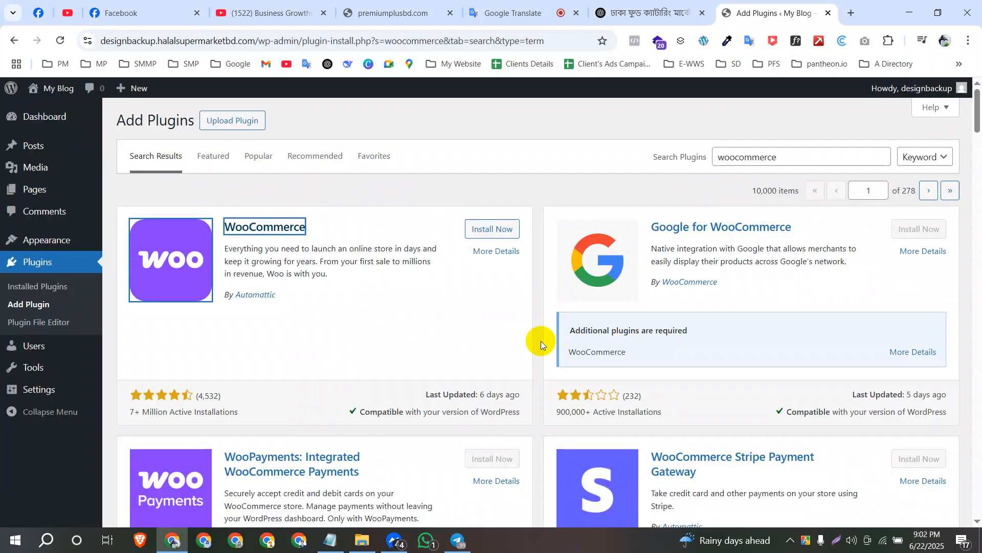
pyautogui.scroll(-4, 297, 405)
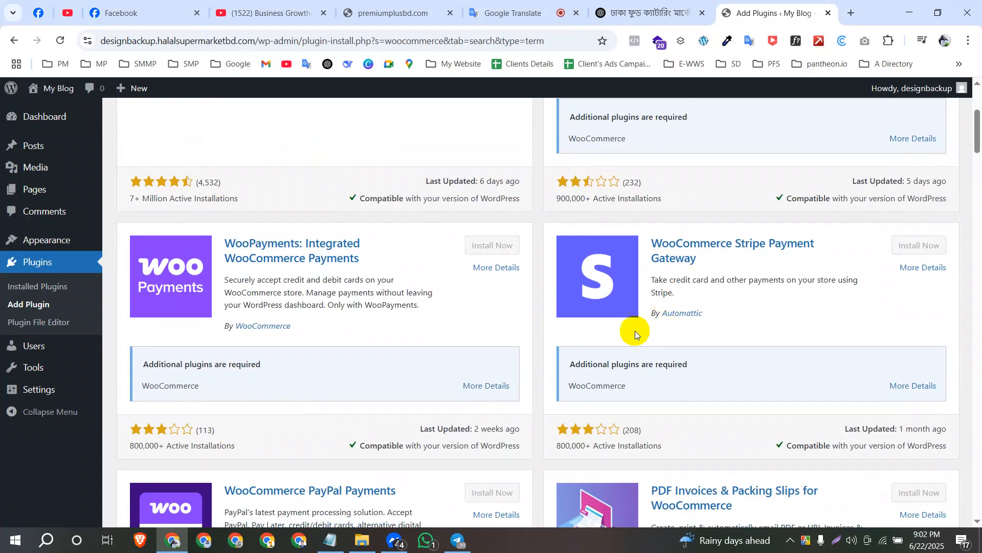
pyautogui.scroll(-4, 634, 330)
pyautogui.scroll(8, 683, 235)
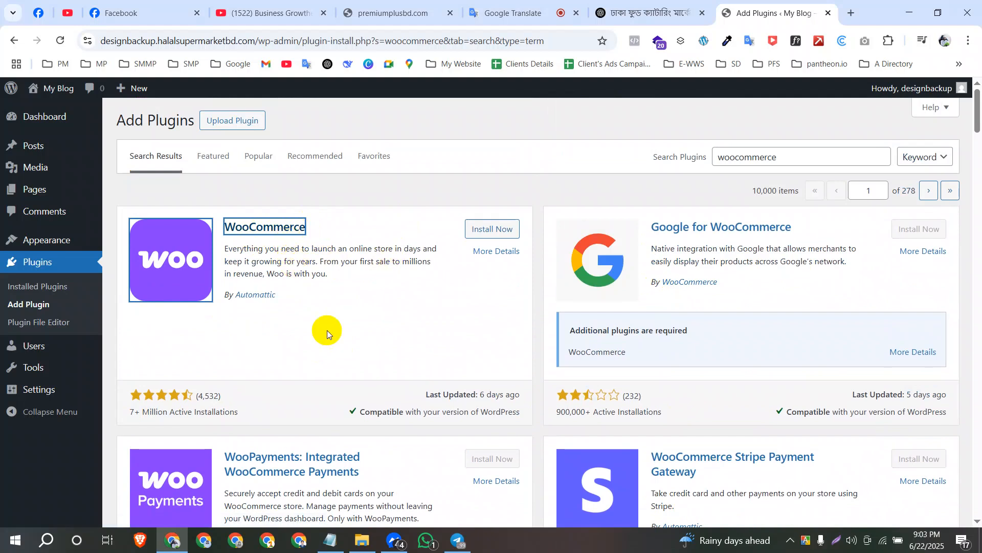
pyautogui.moveTo(128, 415); pyautogui.dragTo(227, 412)
pyautogui.click(264, 413)
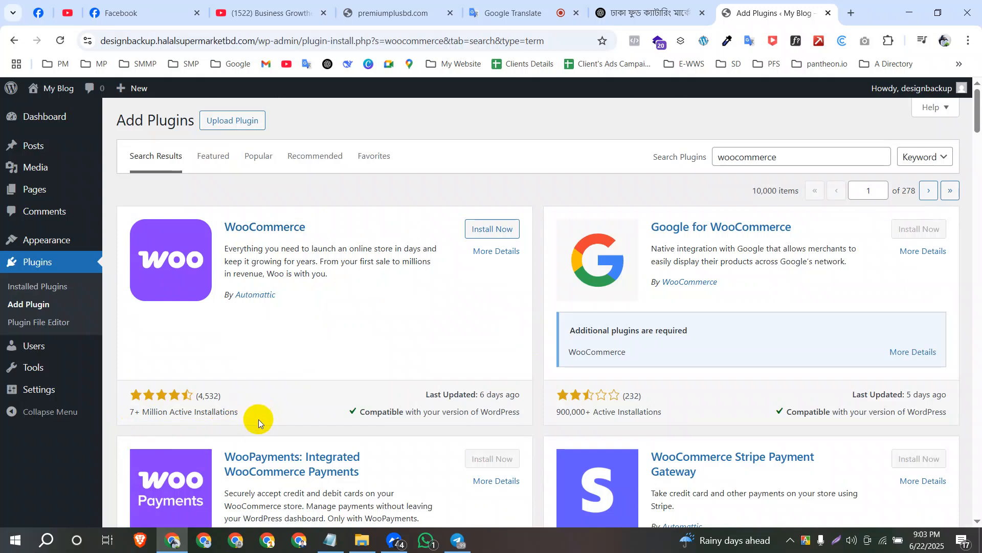
# Install and activate the WooCommerce plugin by Automattic, and return to the Notepad list.
pyautogui.click(494, 231)
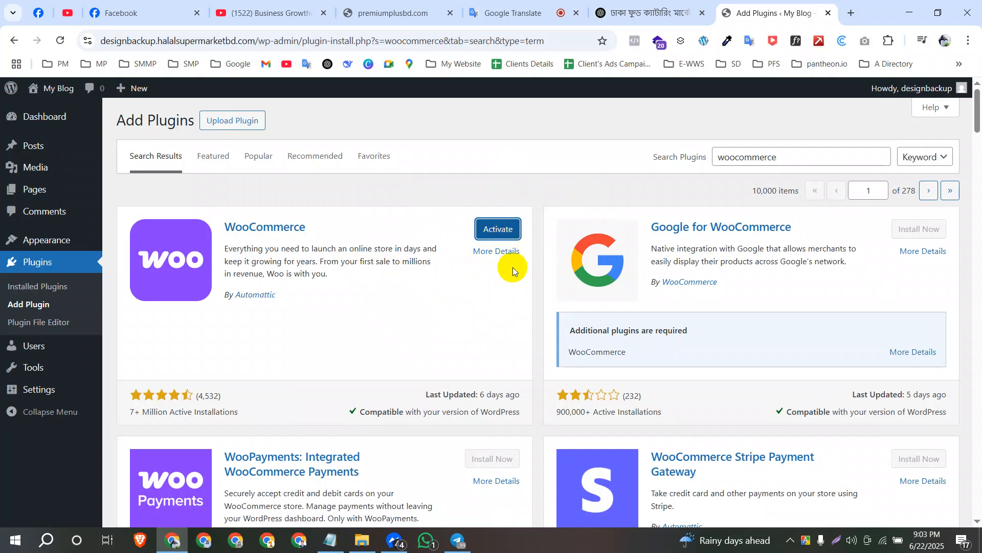
pyautogui.click(509, 240)
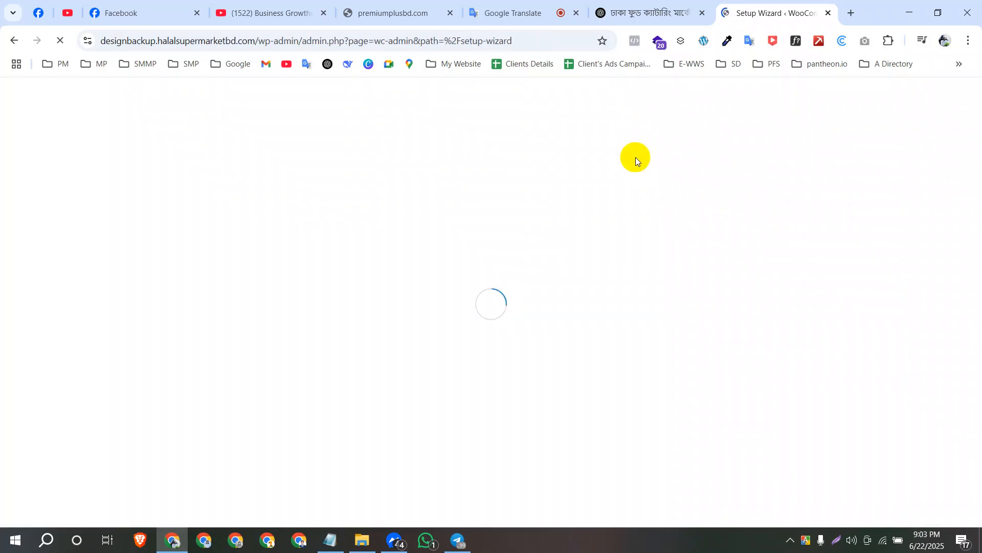
pyautogui.click(330, 540)
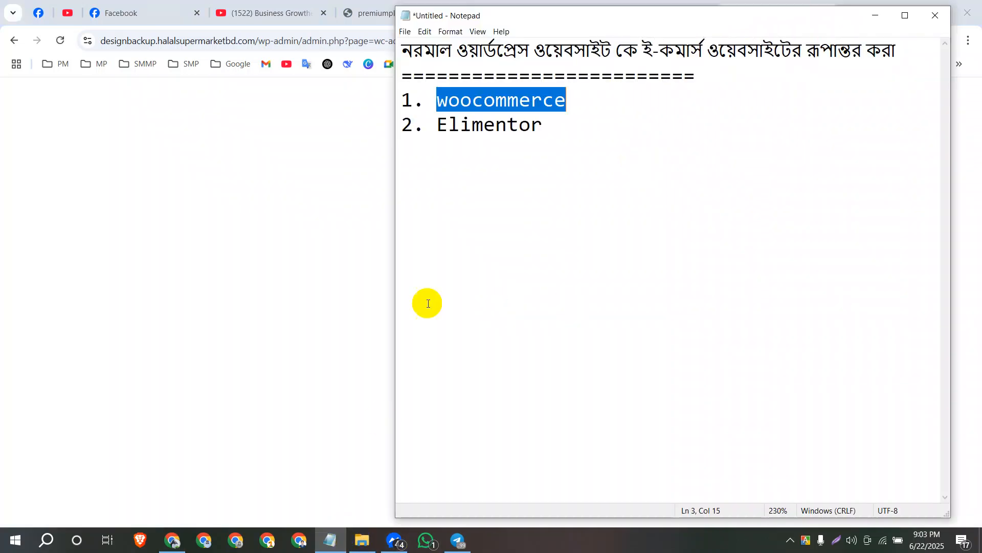
# Return from the Notepad list to the WooCommerce setup wizard in Chrome and skip the guided setup.
pyautogui.doubleClick(491, 128)
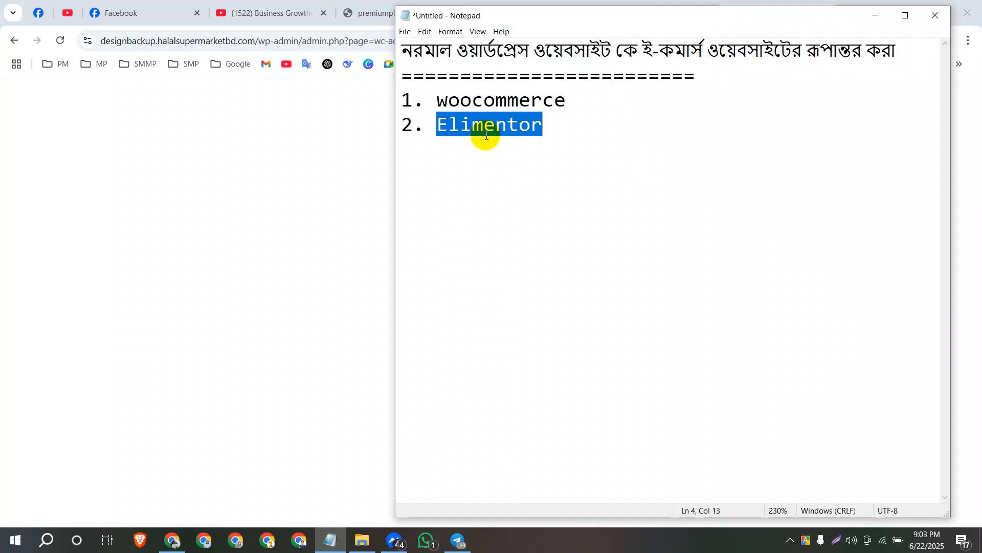
pyautogui.click(589, 176)
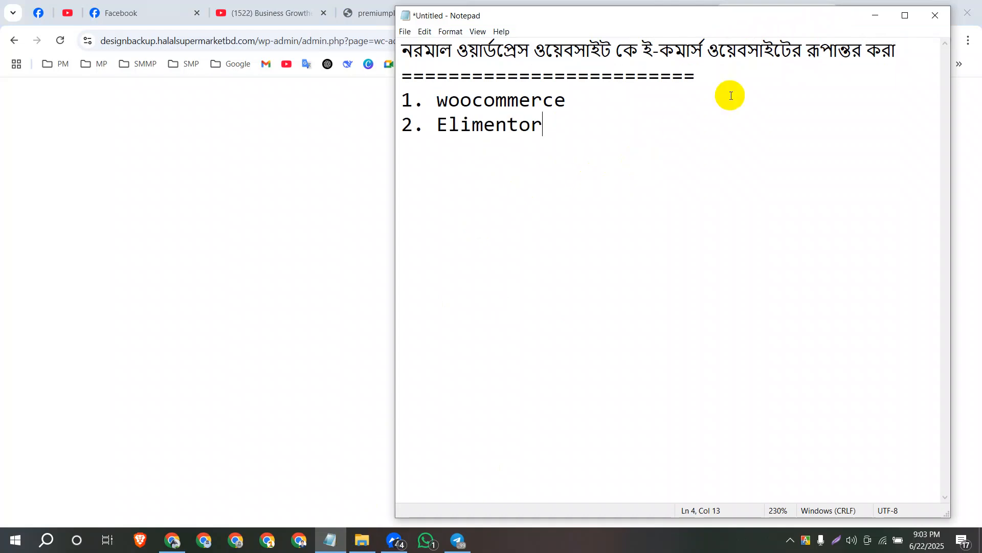
pyautogui.click(873, 24)
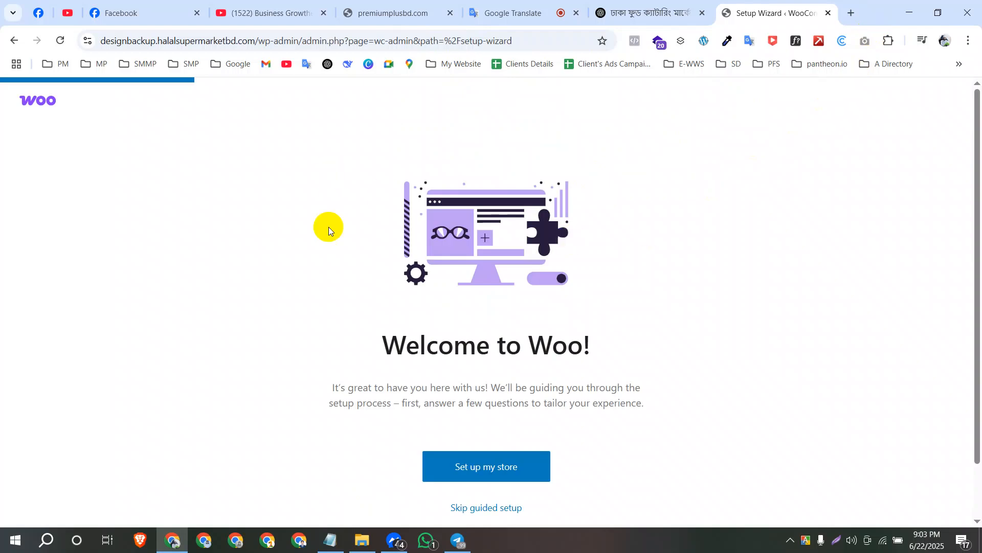
pyautogui.scroll(-1, 394, 401)
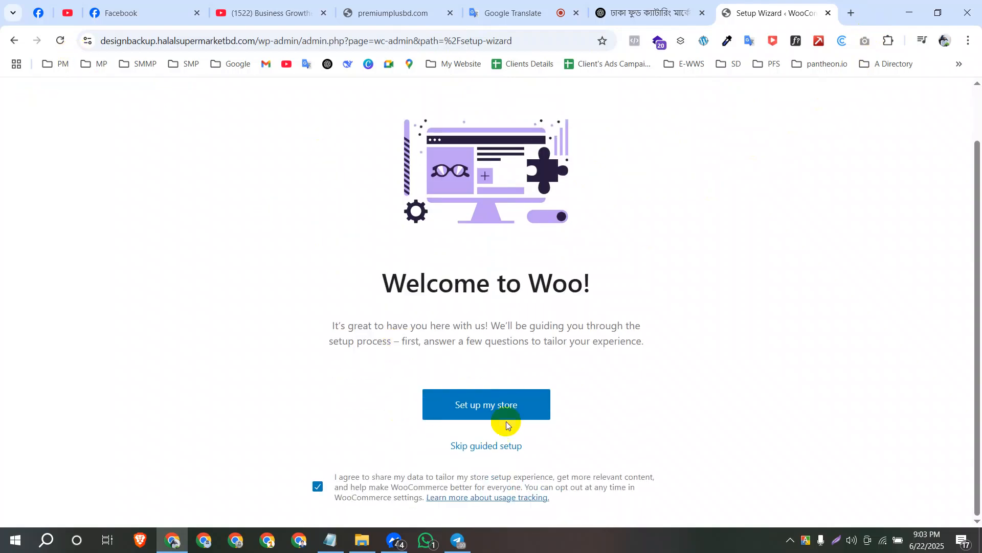
pyautogui.scroll(1, 481, 302)
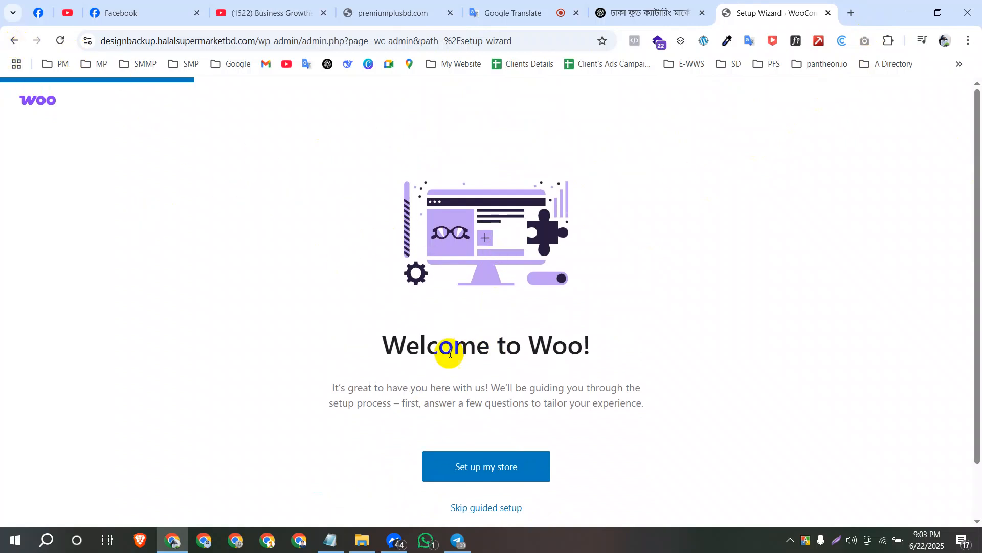
pyautogui.scroll(-1, 450, 368)
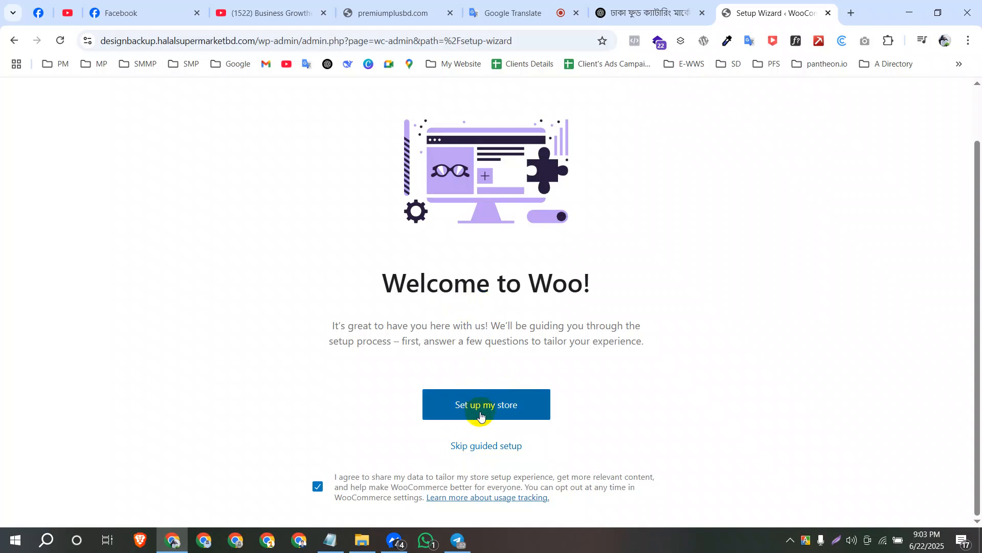
pyautogui.click(494, 447)
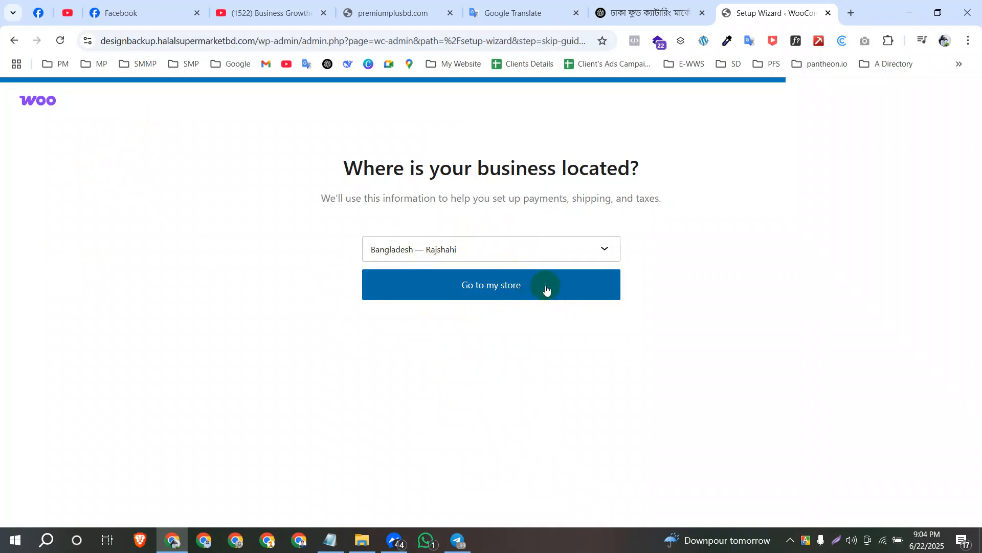
# Use Bangladesh — Rajshahi as the business location and continue to the store.
pyautogui.click(574, 248)
pyautogui.scroll(-5, 477, 400)
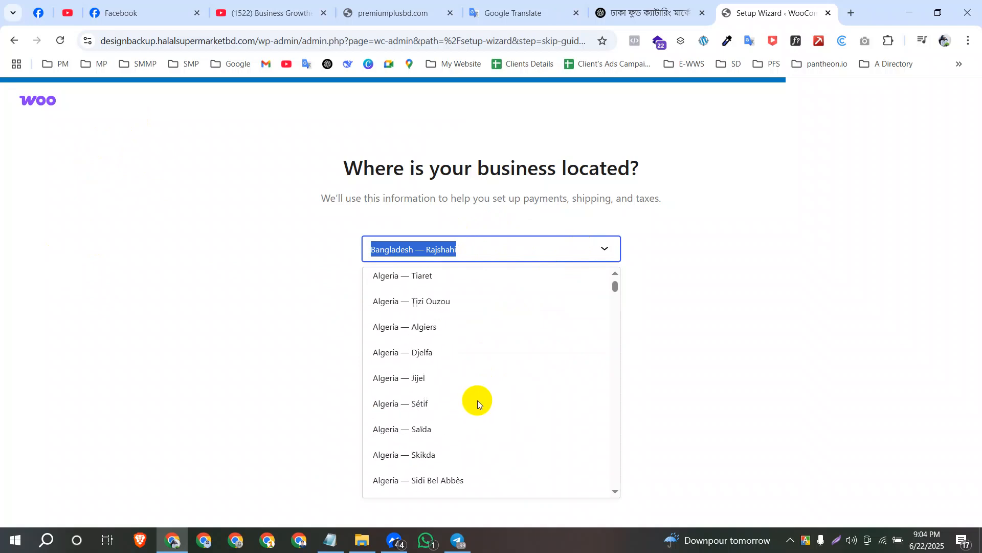
pyautogui.click(323, 290)
pyautogui.click(481, 286)
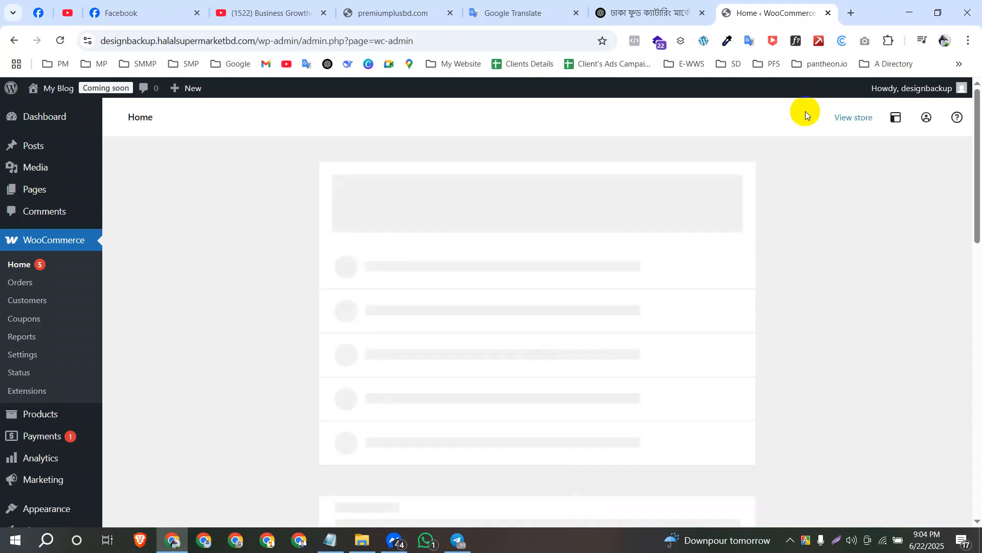
# Review the store setup tasks on the WooCommerce home page and its entry in the admin menu.
pyautogui.click(93, 295)
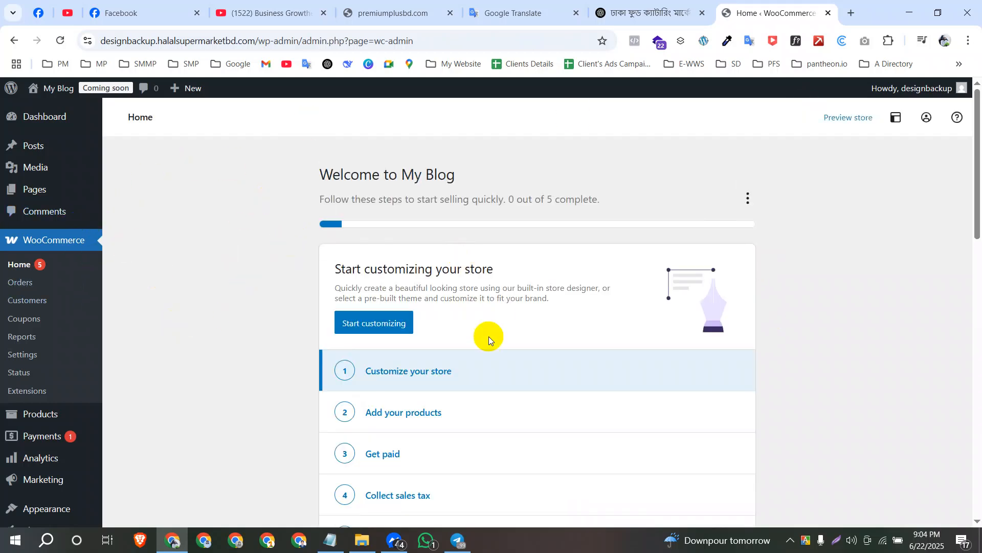
pyautogui.scroll(-4, 461, 358)
pyautogui.scroll(-5, 399, 404)
pyautogui.scroll(10, 417, 342)
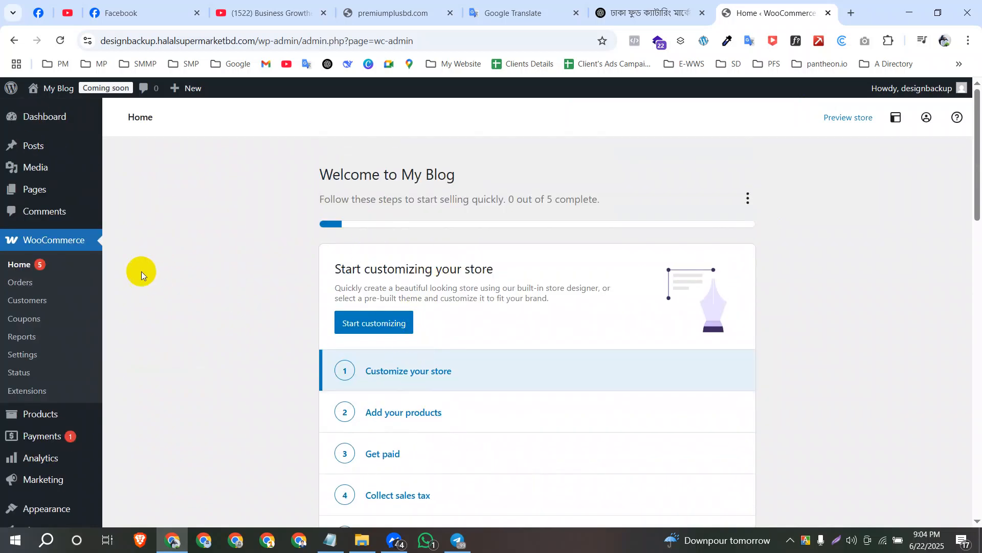
pyautogui.click(77, 243)
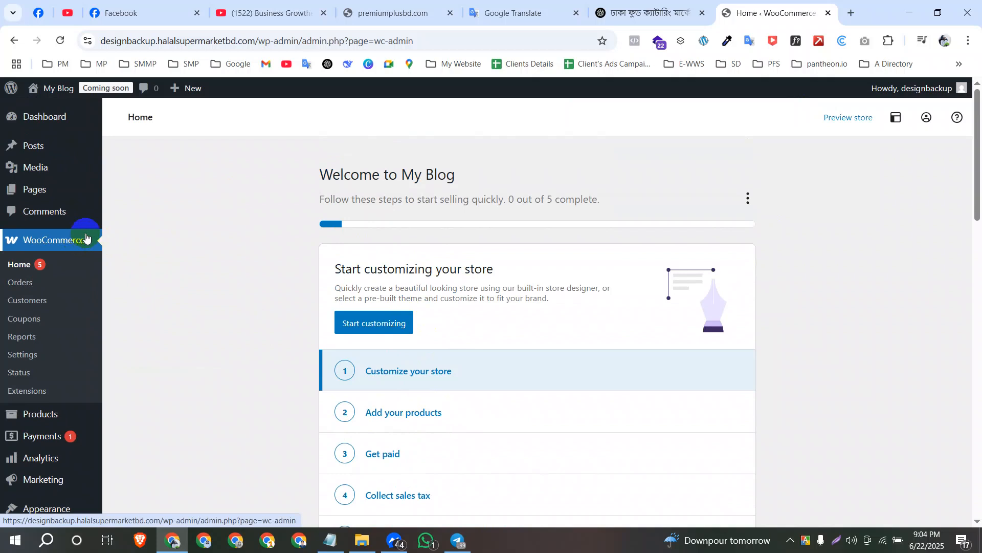
# Search for "Elementor" among the plugins available to add to the site.
pyautogui.scroll(-4, 60, 399)
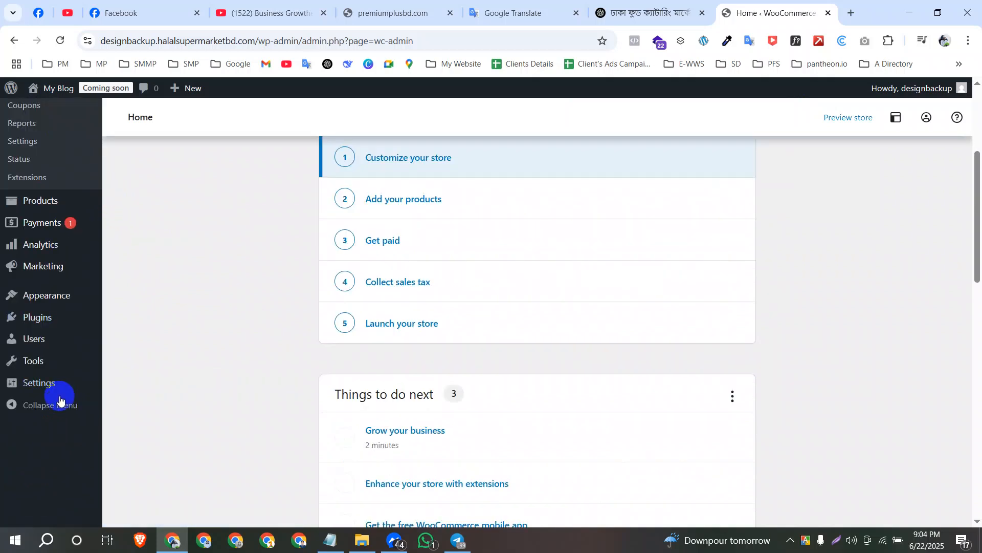
pyautogui.scroll(-4, 60, 399)
pyautogui.scroll(4, 48, 345)
pyautogui.moveTo(111, 318)
pyautogui.click(131, 338)
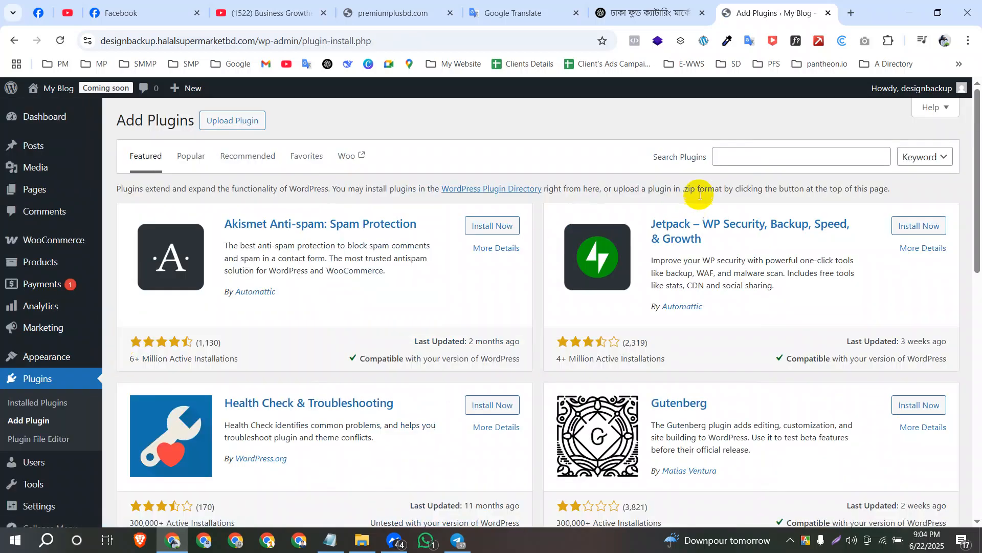
pyautogui.click(740, 158)
pyautogui.write('Elimentor')
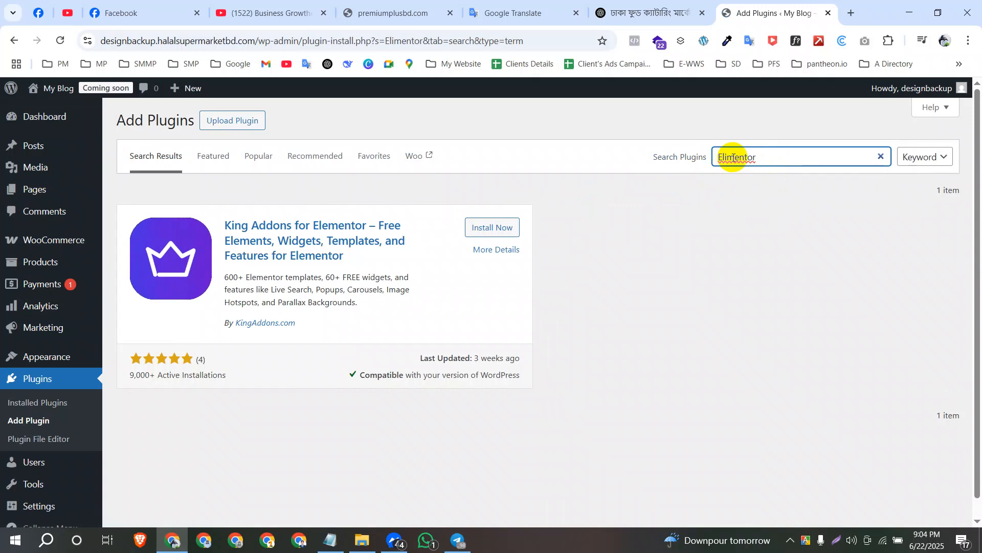
pyautogui.rightClick(732, 158)
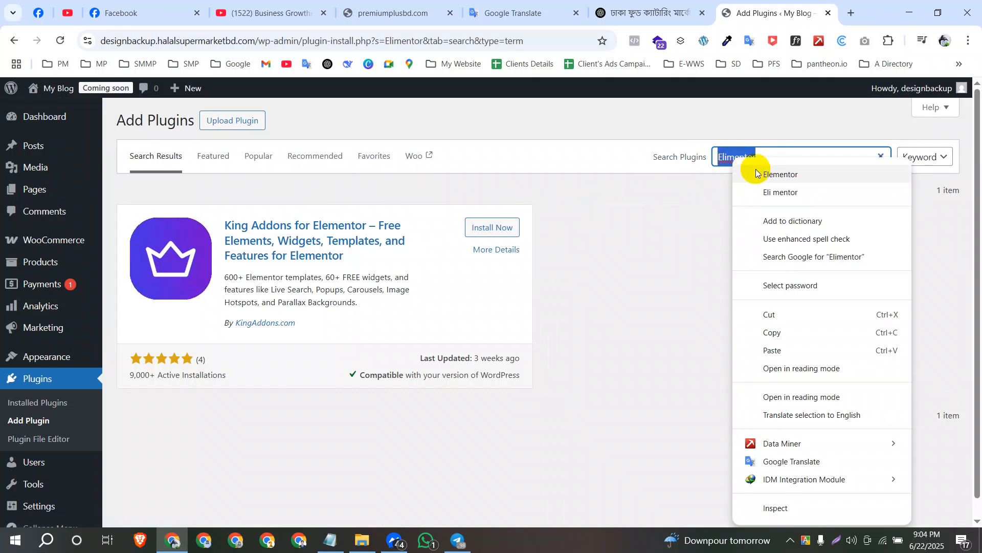
pyautogui.click(773, 175)
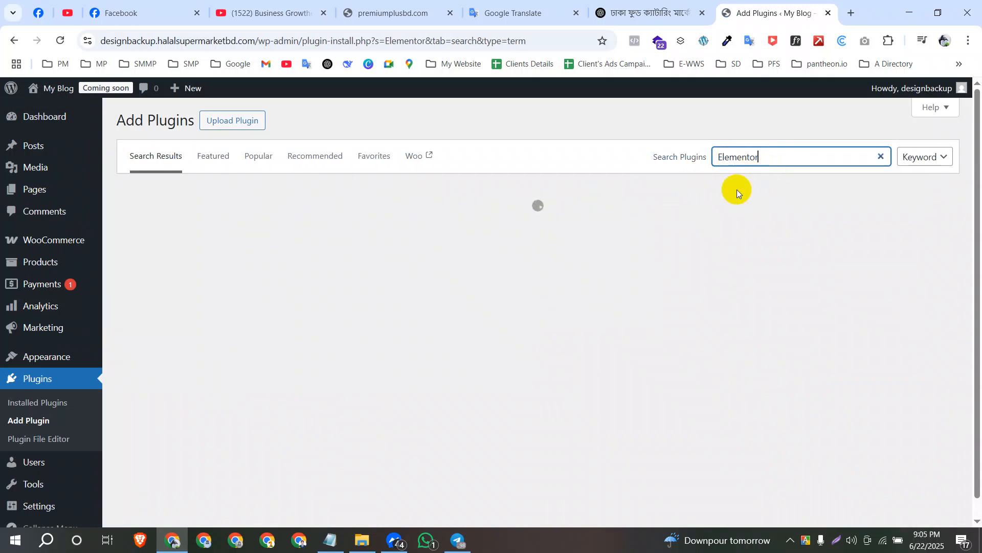
# Switch to Notepad and correct the spelling of the second list entry to "Elementor".
pyautogui.click(330, 540)
pyautogui.click(485, 130)
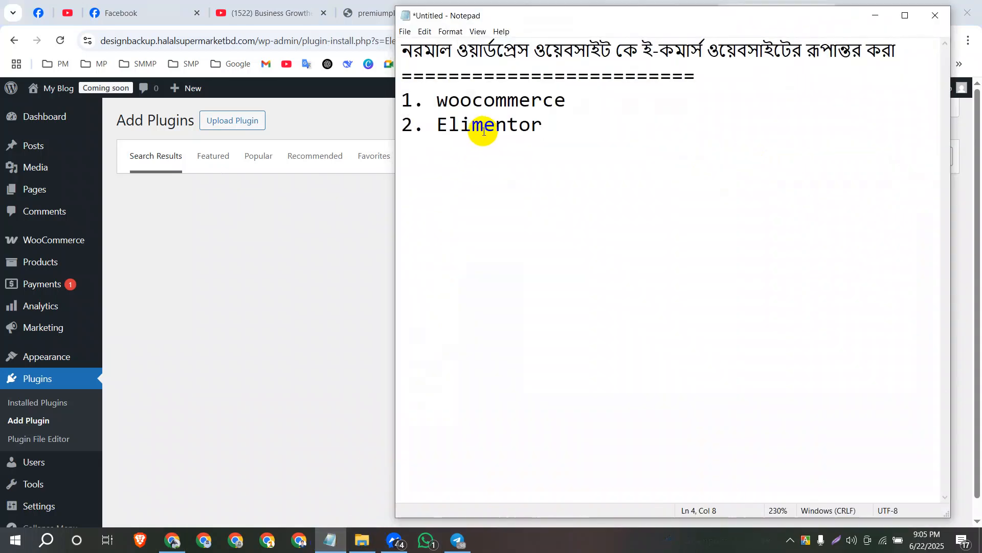
pyautogui.doubleClick(484, 132)
pyautogui.write('Elementor')
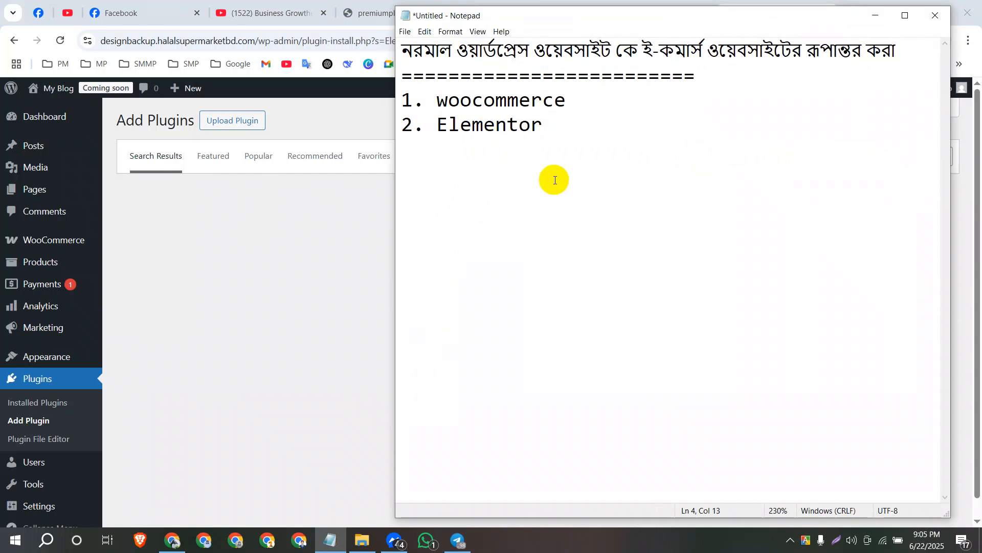
# Return to the search results in Chrome, and install and activate the Elementor Website Builder plugin.
pyautogui.click(294, 214)
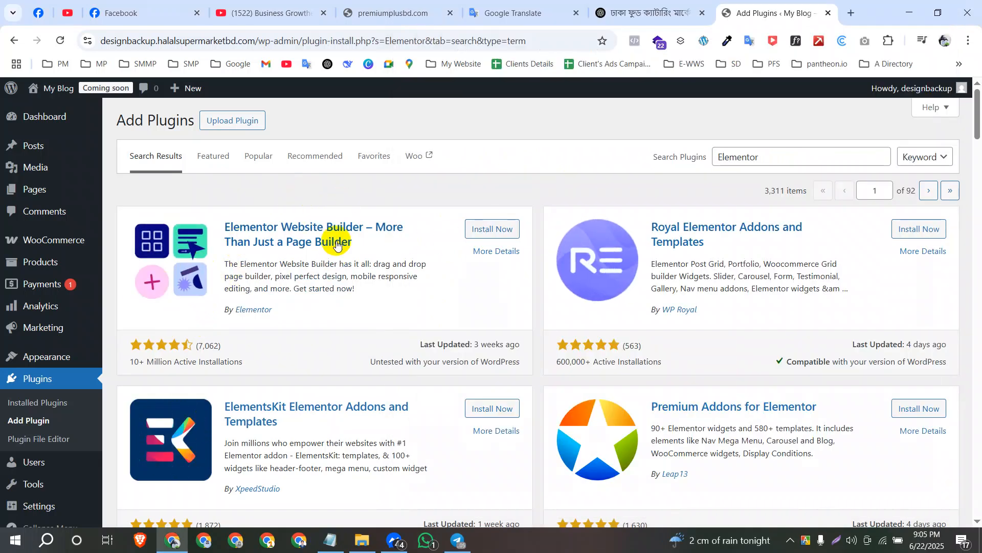
pyautogui.moveTo(128, 363); pyautogui.dragTo(248, 361)
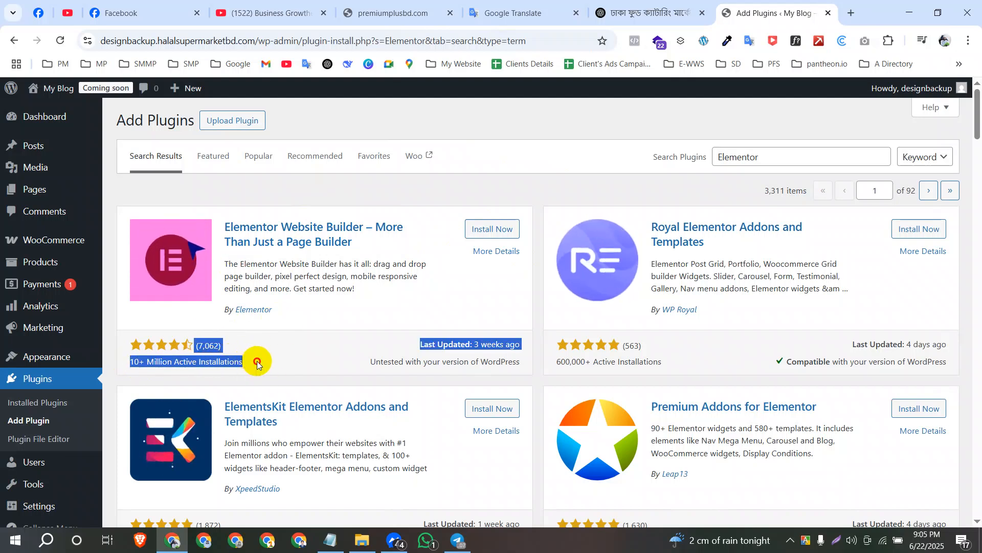
pyautogui.click(267, 372)
pyautogui.click(499, 233)
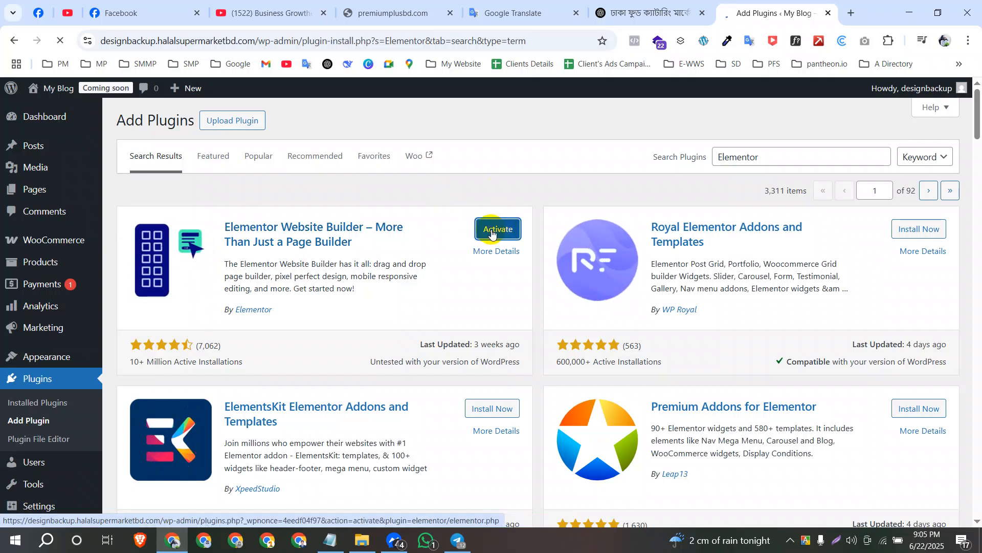
pyautogui.click(492, 233)
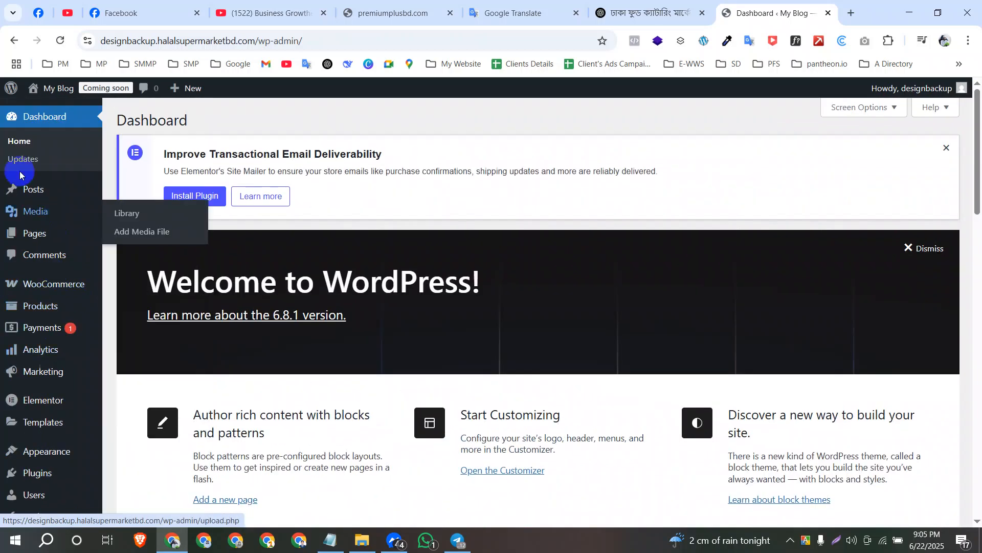
# Reload the WordPress dashboard and examine its boxes and the admin menu entries added by WooCommerce and Elementor.
pyautogui.click(59, 45)
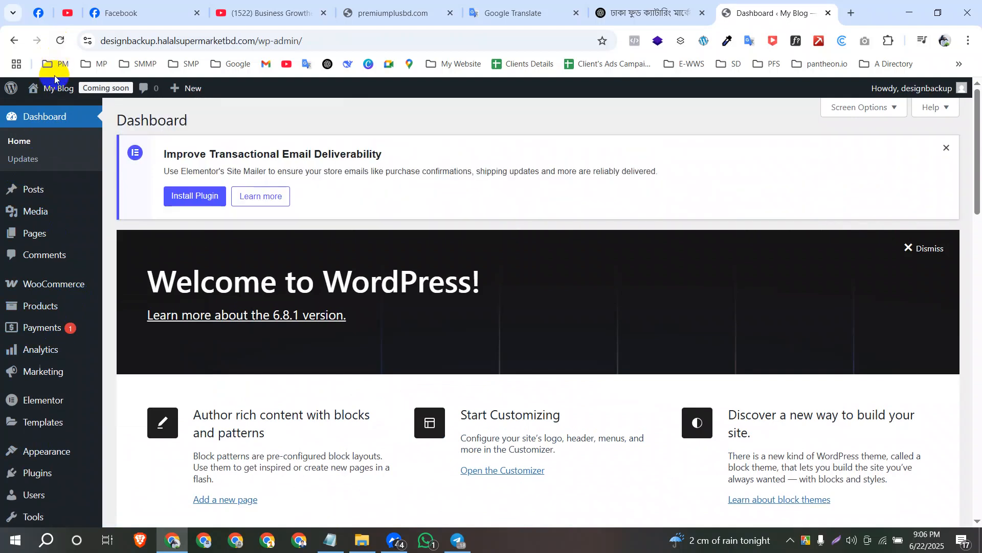
pyautogui.moveTo(43, 286)
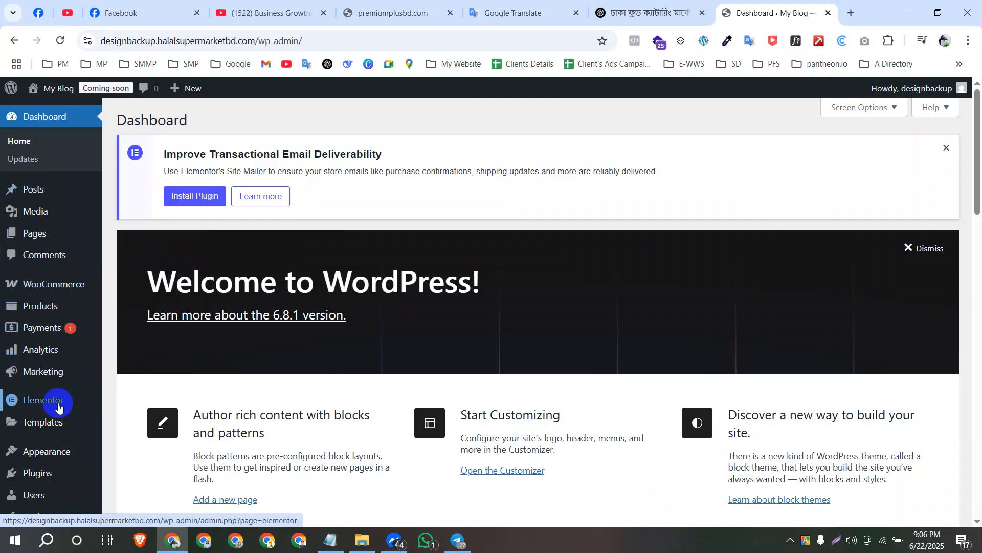
pyautogui.scroll(-15, 42, 187)
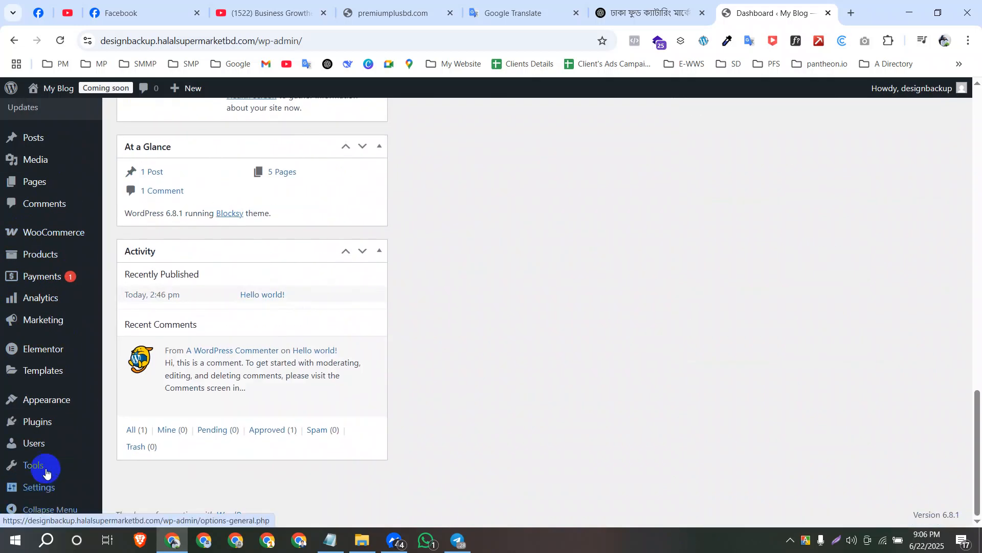
pyautogui.scroll(15, 68, 307)
pyautogui.scroll(-4, 79, 386)
pyautogui.scroll(5, 86, 372)
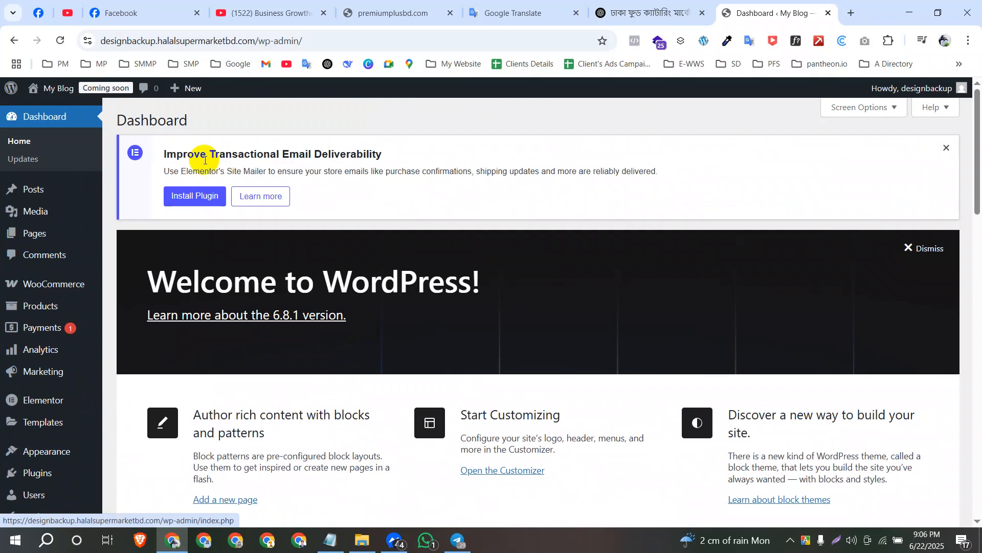
pyautogui.scroll(-8, 763, 263)
pyautogui.scroll(8, 653, 243)
pyautogui.scroll(-1, 644, 244)
pyautogui.scroll(-10, 531, 399)
pyautogui.scroll(10, 630, 394)
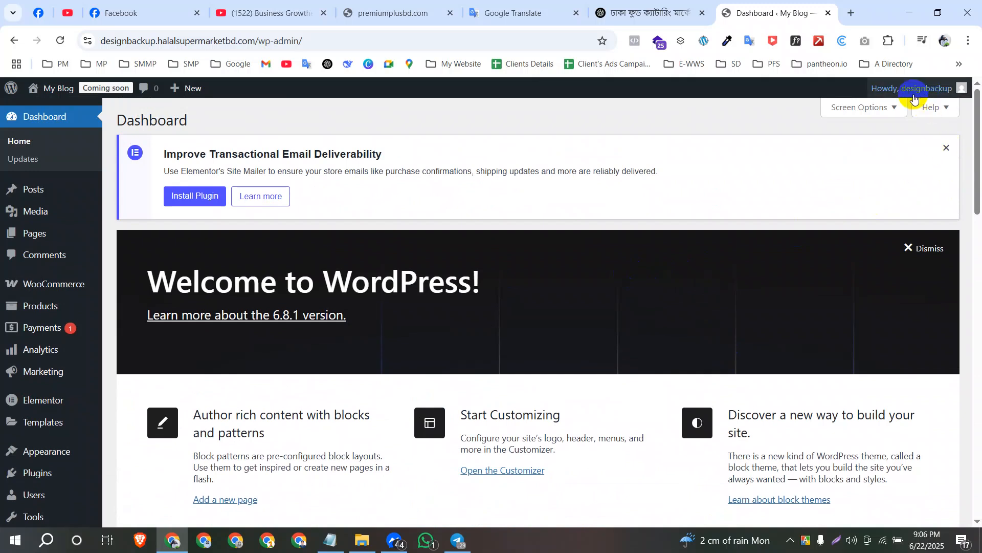
# Hide all dashboard boxes, from WooCommerce Setup to Welcome, and dismiss the notice about transactional email deliverability.
pyautogui.click(878, 109)
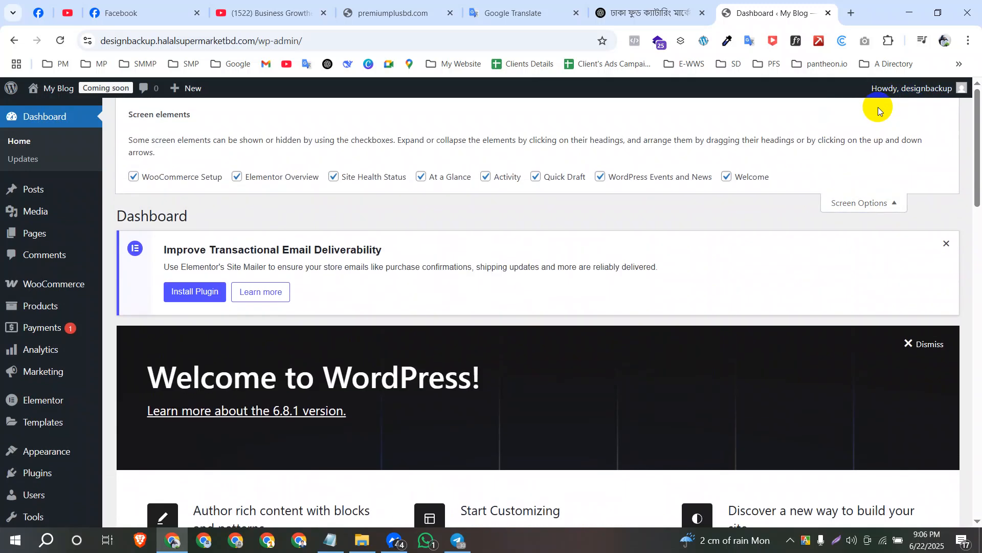
pyautogui.click(146, 181)
pyautogui.click(251, 176)
pyautogui.click(350, 177)
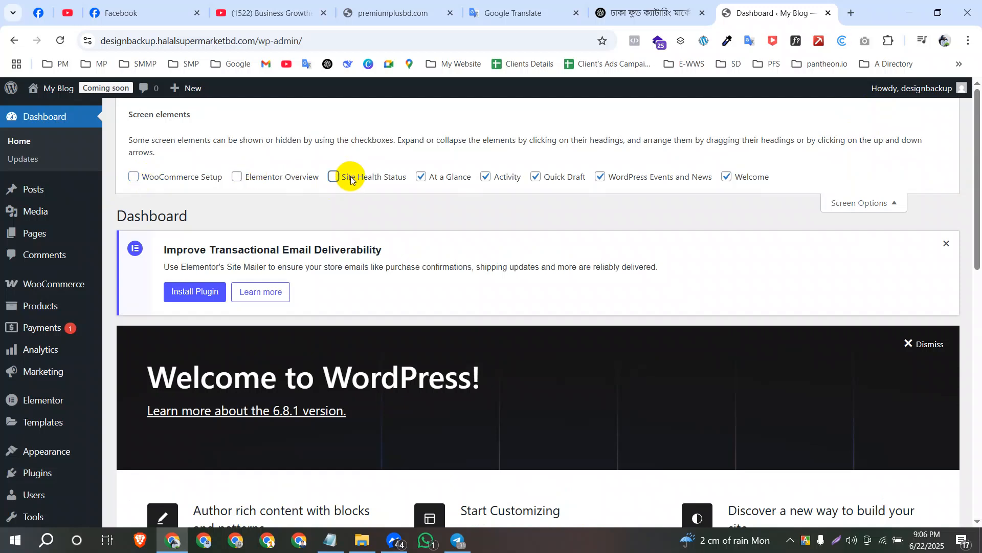
pyautogui.click(436, 177)
pyautogui.click(492, 180)
pyautogui.click(556, 179)
pyautogui.click(606, 179)
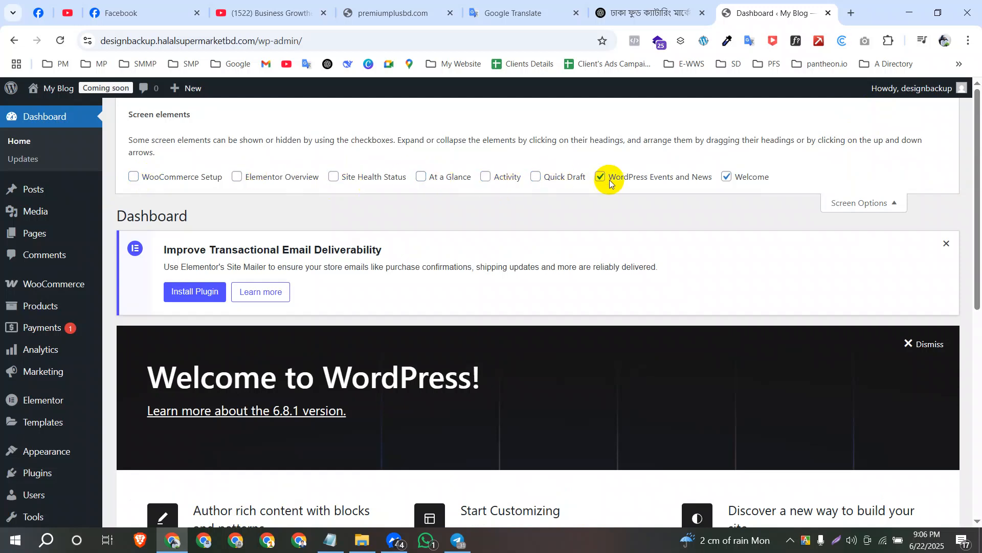
pyautogui.click(730, 180)
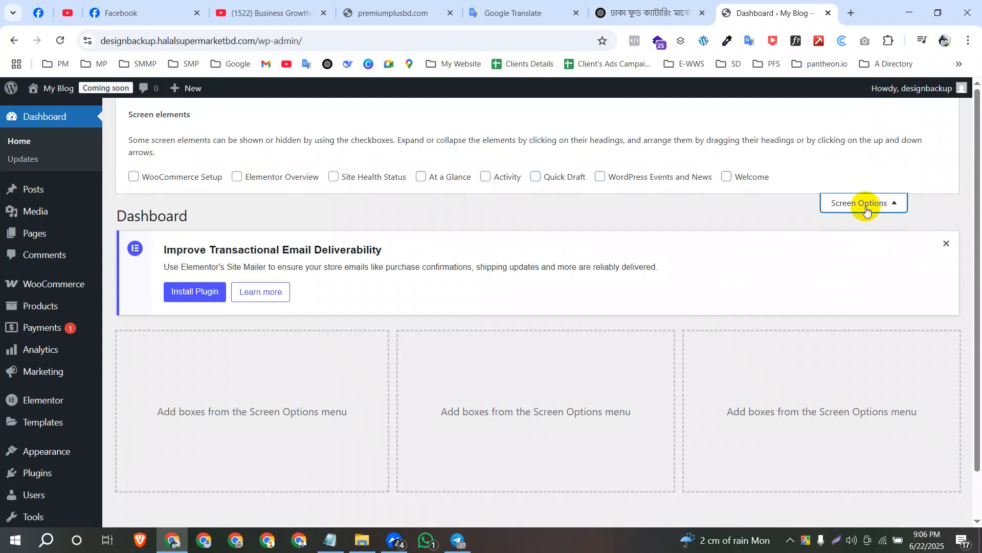
pyautogui.click(866, 209)
pyautogui.click(951, 144)
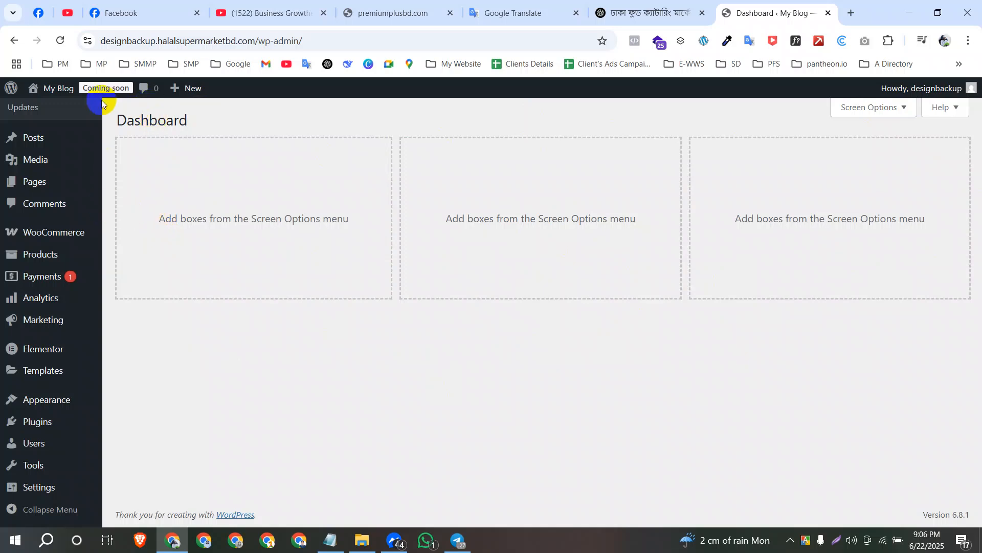
# Open the website's front end in a new browser tab and switch to it.
pyautogui.moveTo(56, 88)
pyautogui.rightClick(51, 126)
pyautogui.click(200, 123)
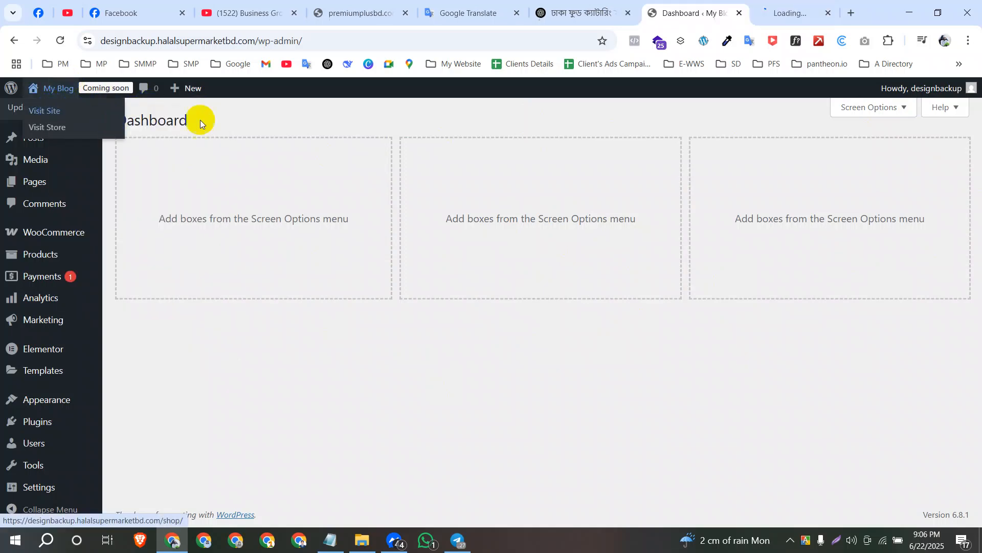
pyautogui.click(770, 11)
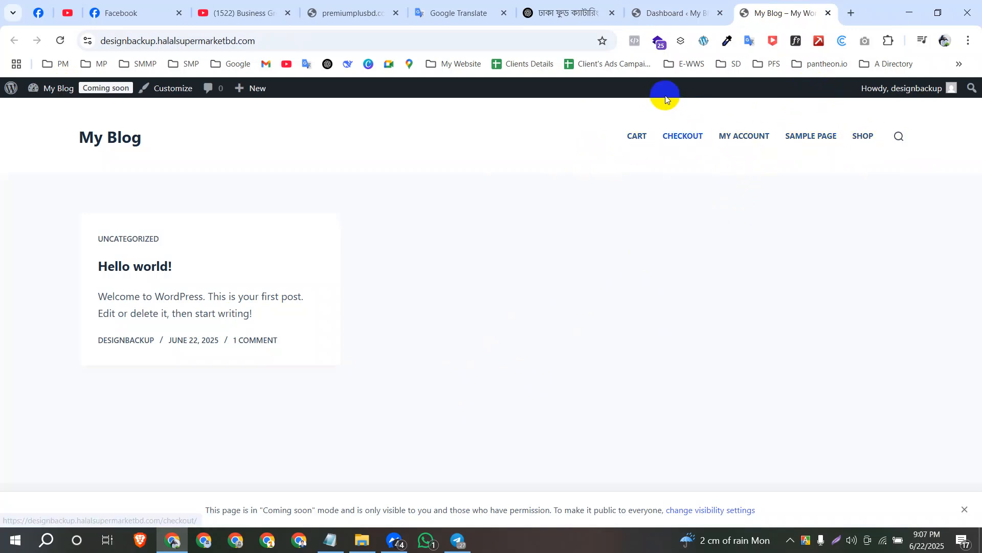
# Check the WooCommerce submenu entries on the dashboard tab and return to the website's front end.
pyautogui.click(687, 10)
pyautogui.moveTo(86, 234)
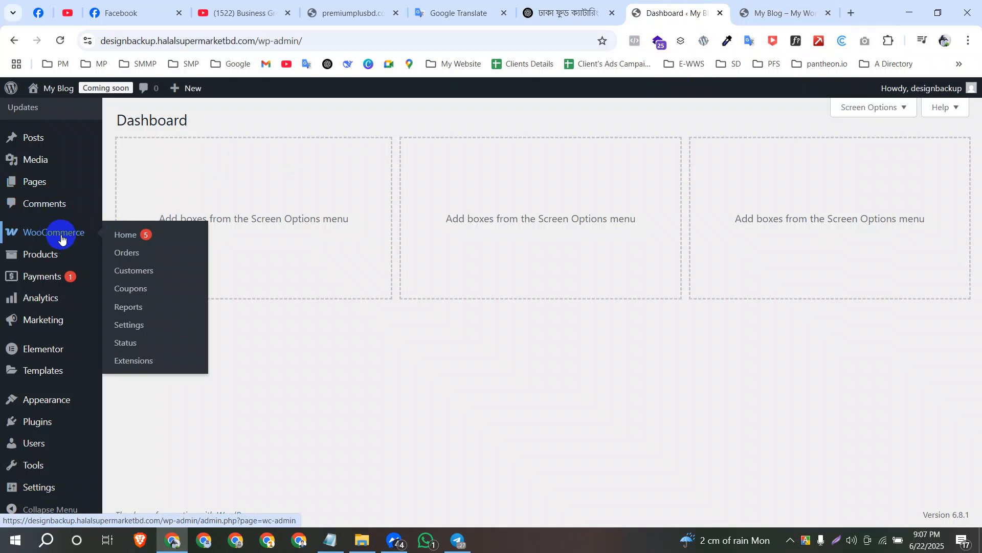
pyautogui.click(798, 12)
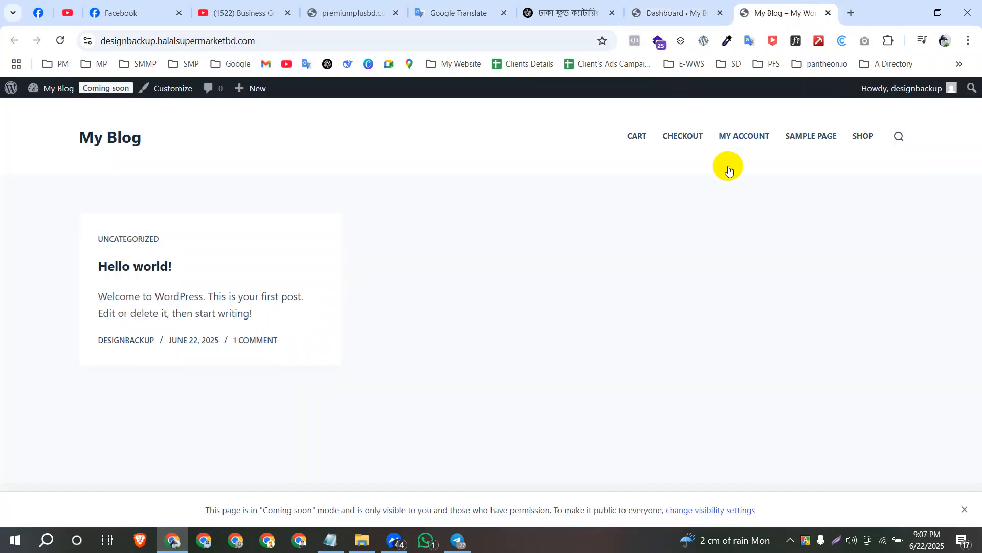